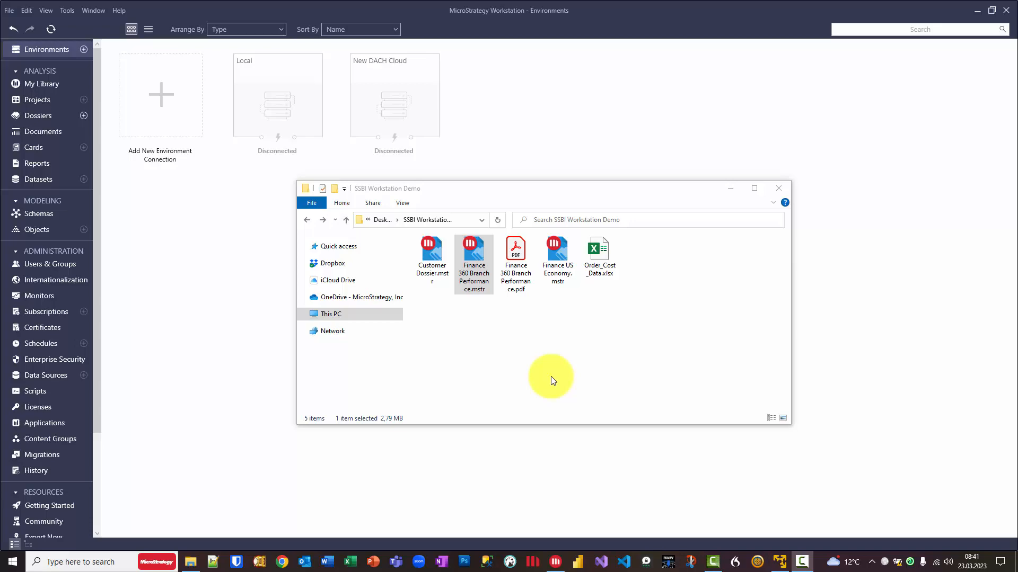
Open the Finance 360 Branch Performance.mstr dossier, switch it to presentation mode and maximize its window.
left_click(478, 256)
double_click(478, 256)
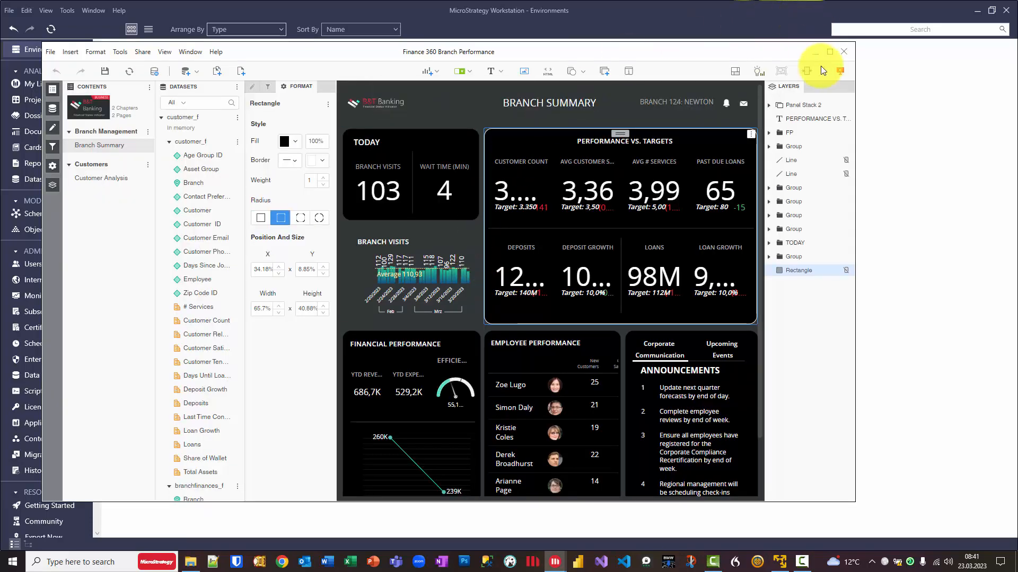
left_click(841, 71)
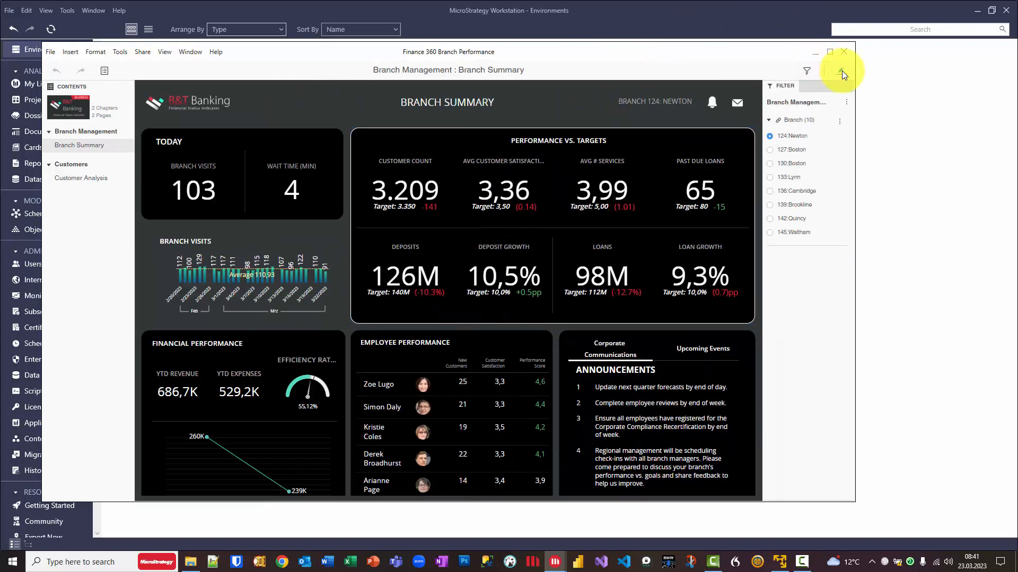
left_click(830, 51)
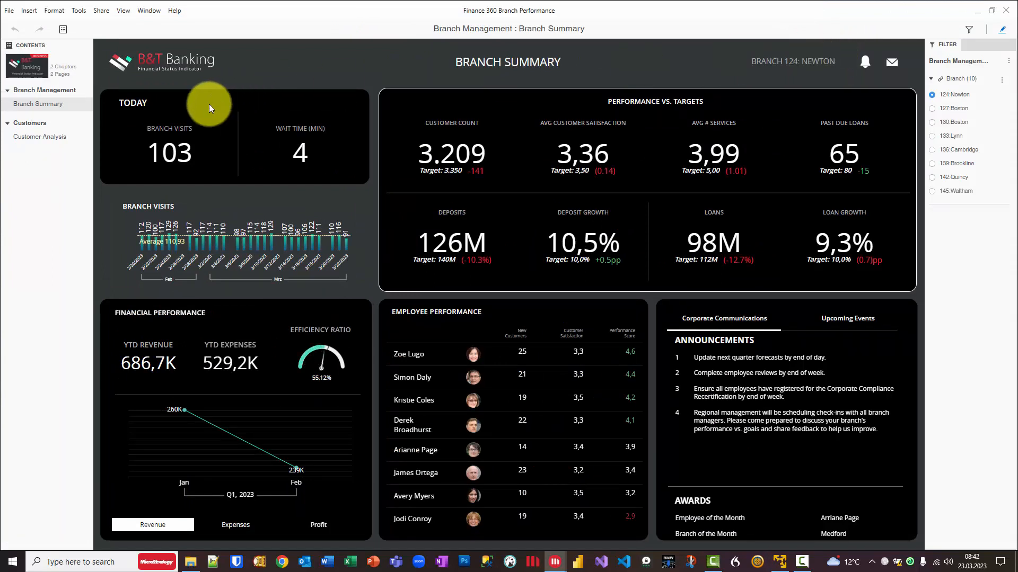
View the Customer Analysis page, return to Branch Summary and try the branch filter with 130:Boston and 136:Cambridge.
left_click(37, 139)
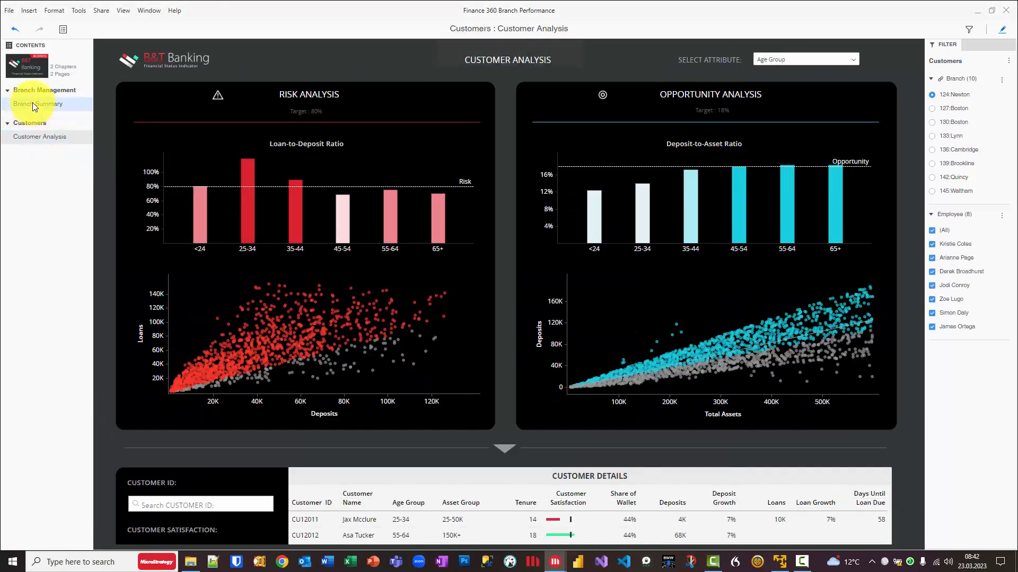
left_click(32, 103)
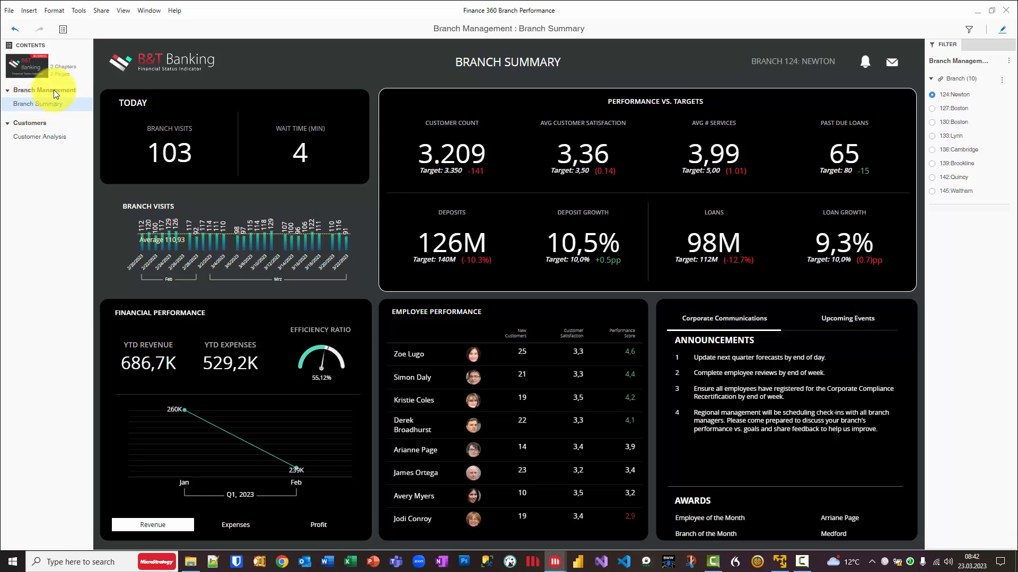
left_click(933, 122)
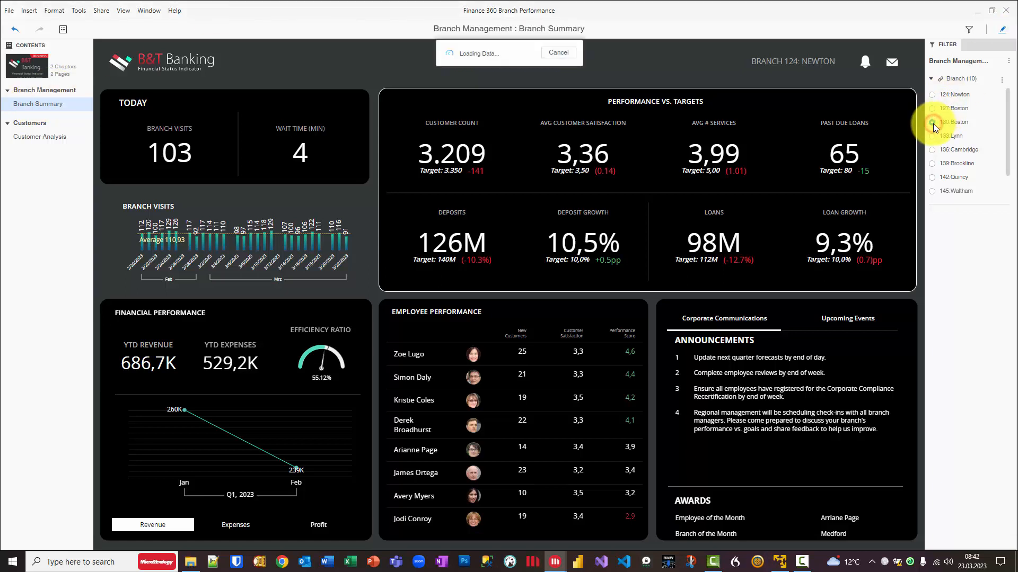
left_click(933, 150)
left_click(933, 123)
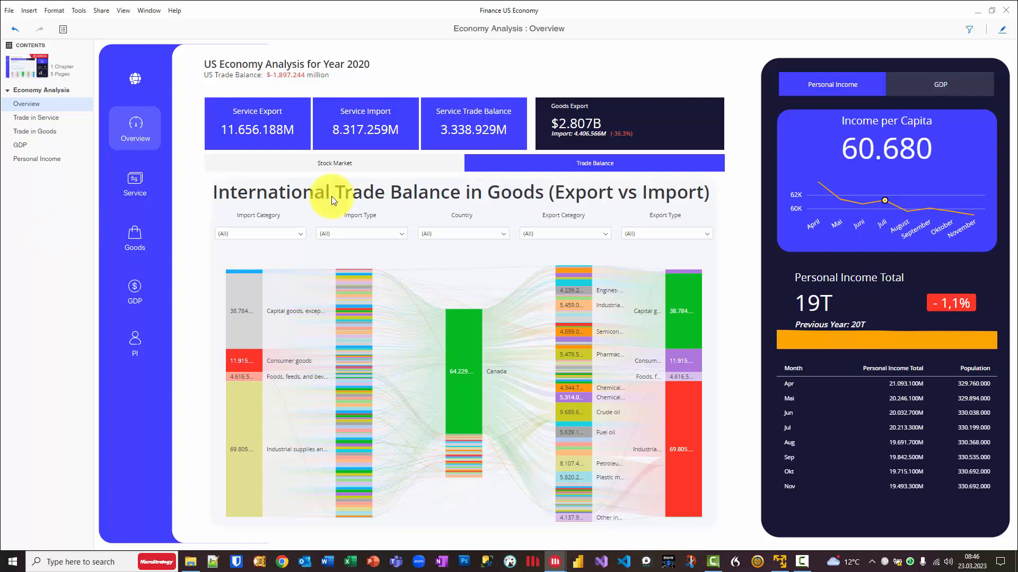
View the GDP panel, return to Personal Income, and open and dismiss the July income details on the Income per Capita chart.
left_click(931, 88)
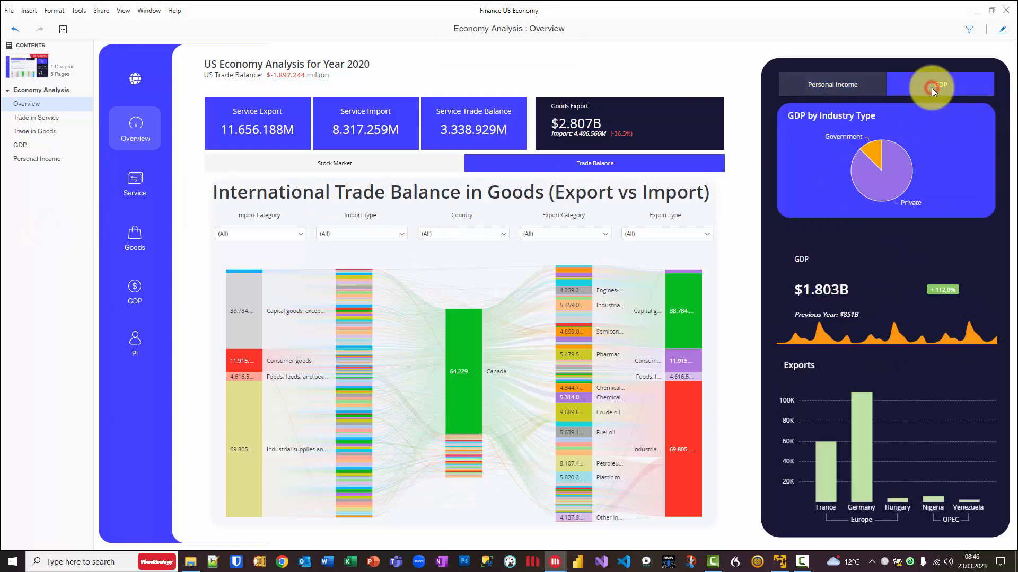
left_click(866, 88)
left_click(886, 201)
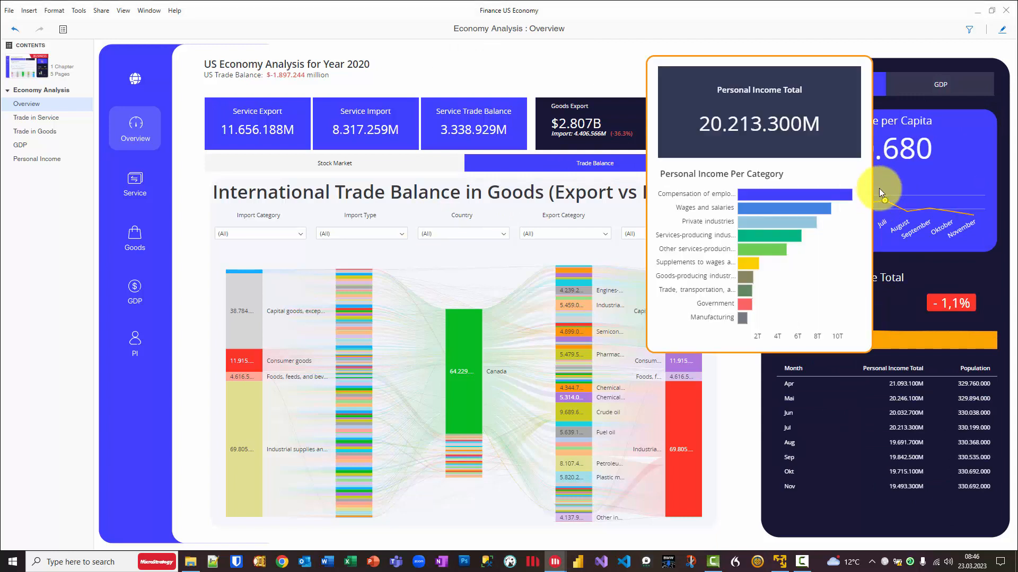
left_click(633, 52)
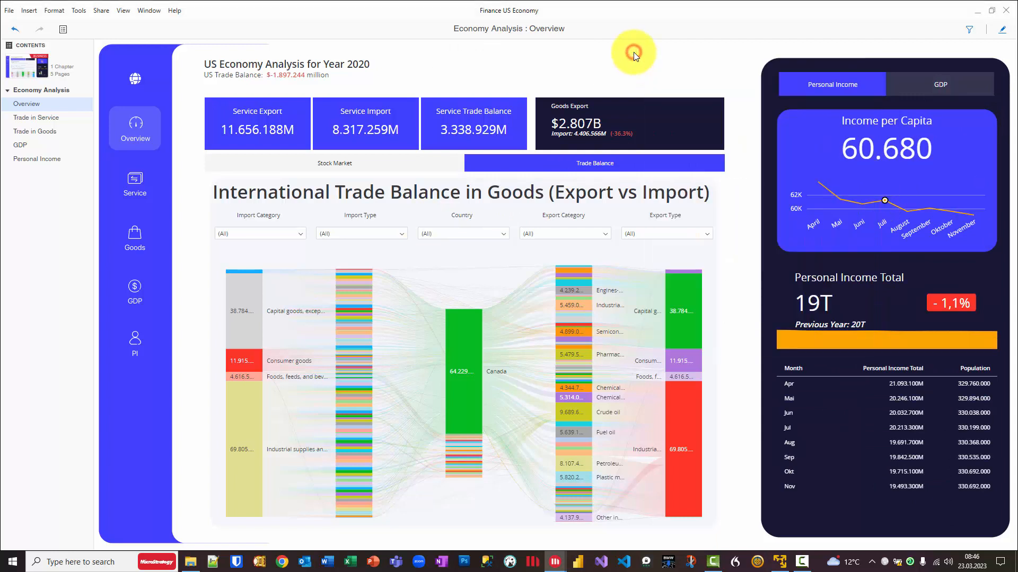
View the Trade in Service and Trade in Goods pages of the dossier and return to the Overview page.
left_click(34, 118)
left_click(32, 132)
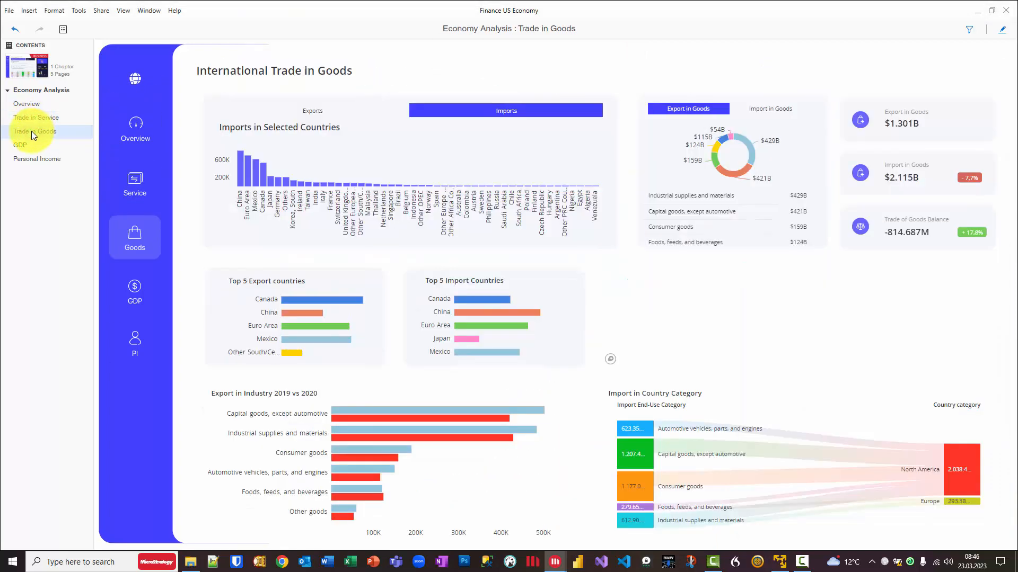
left_click(30, 120)
left_click(29, 106)
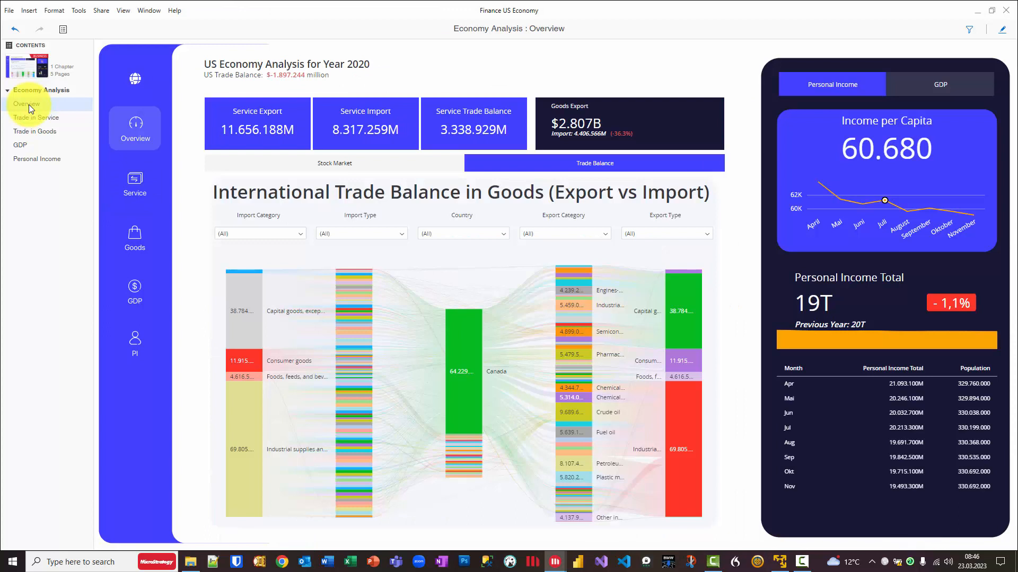
Switch the Finance US Economy dossier to editing, show its datasets and collapse the first dataset groups.
left_click(1004, 32)
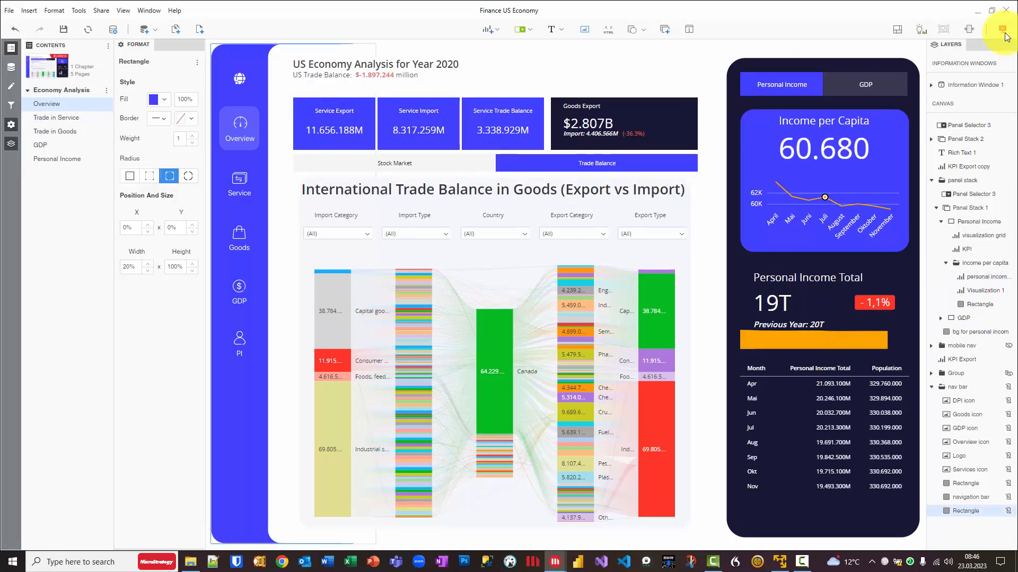
left_click(11, 73)
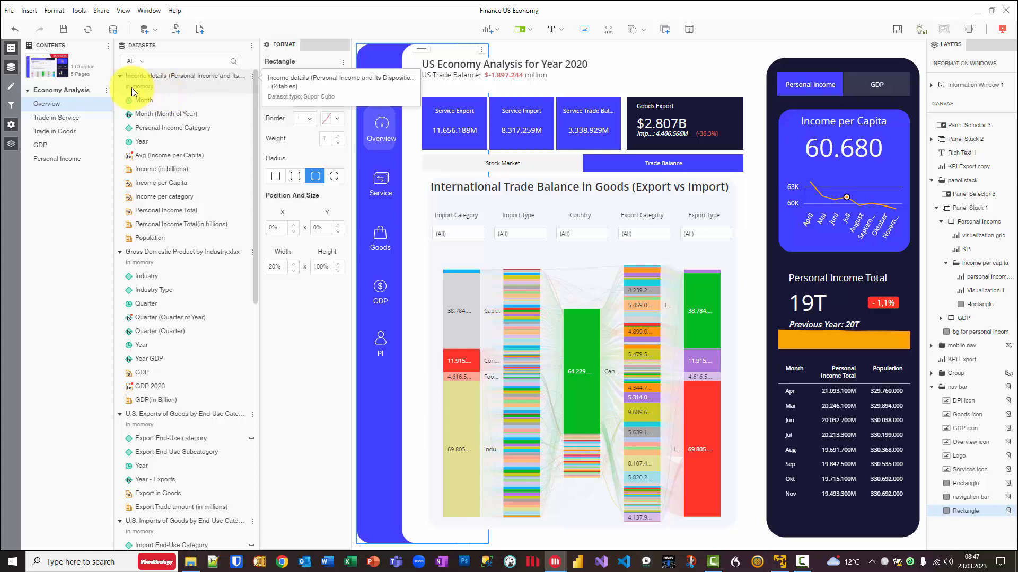
left_click(120, 76)
left_click(119, 101)
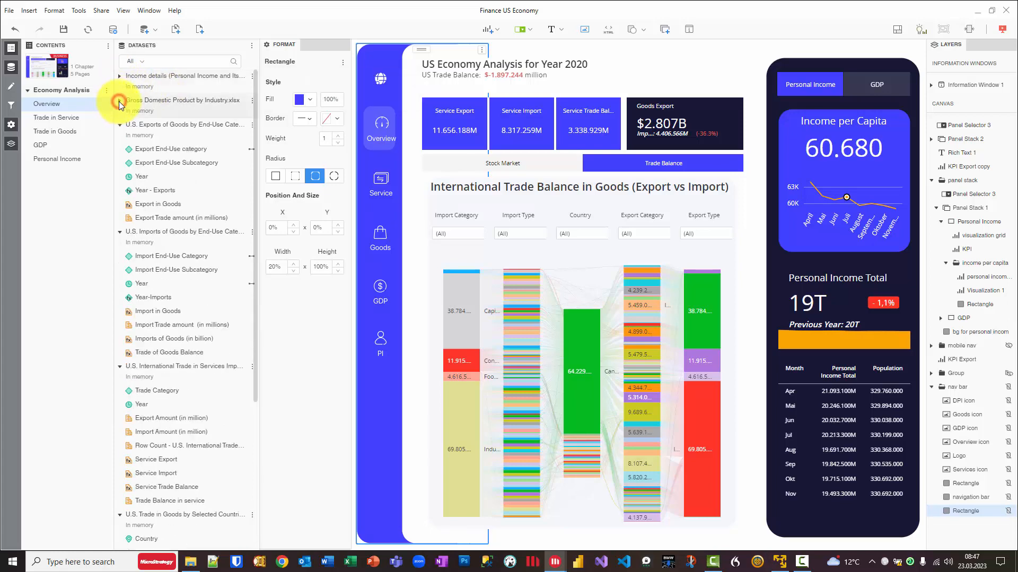
left_click(119, 126)
left_click(120, 126)
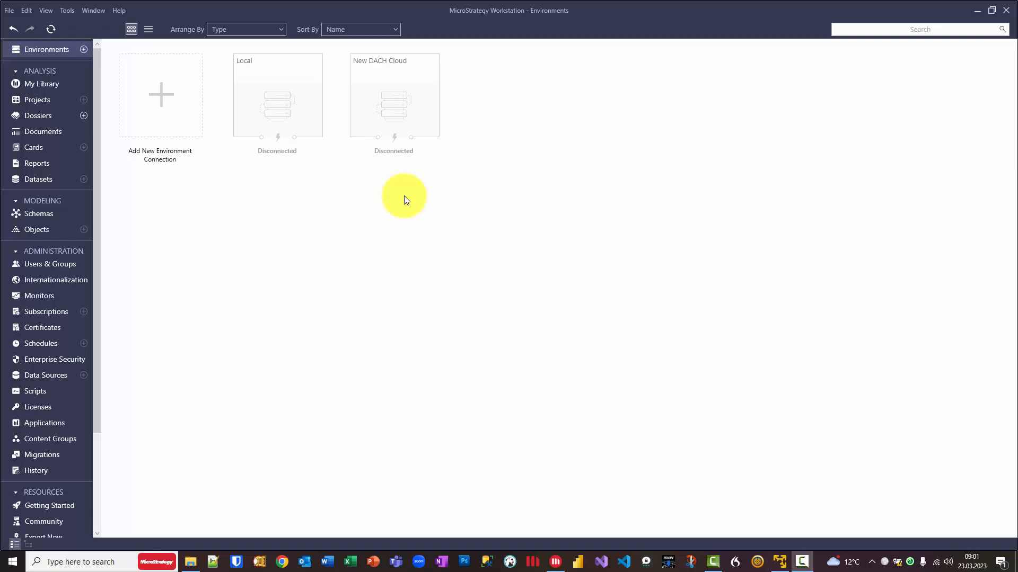
Create a new dossier, maximize its window and start adding new data.
left_click(84, 115)
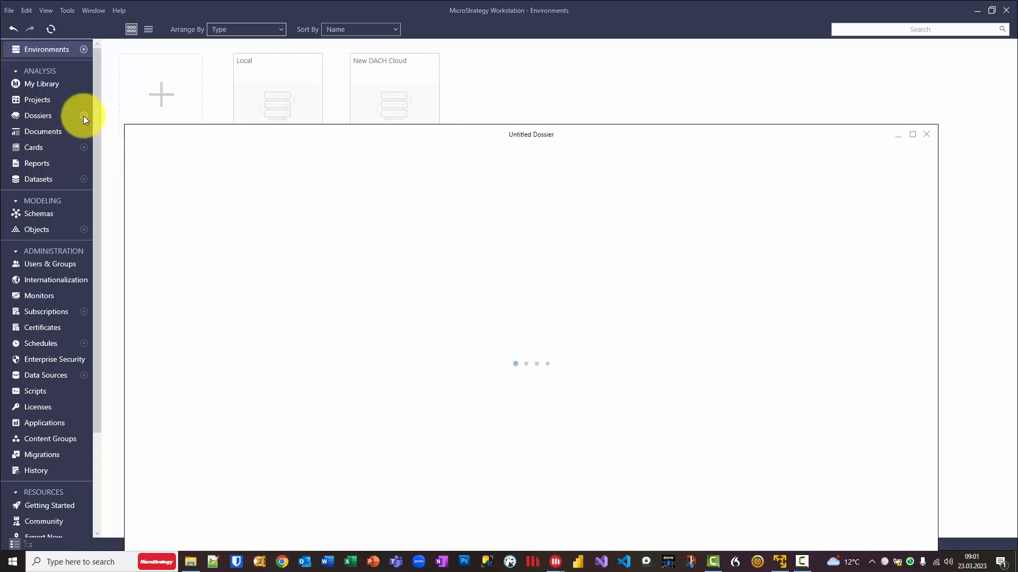
left_click(911, 136)
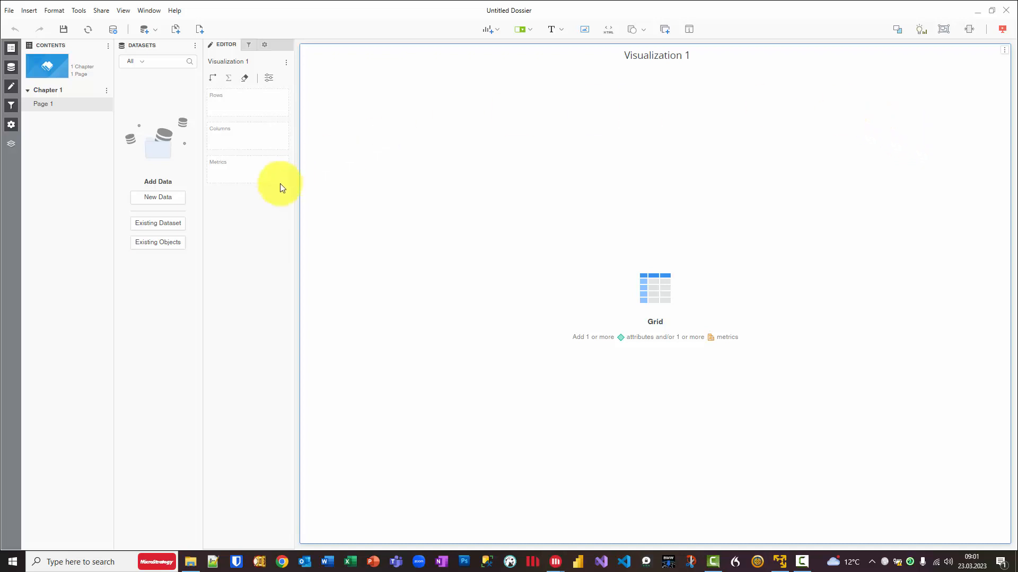
left_click(157, 198)
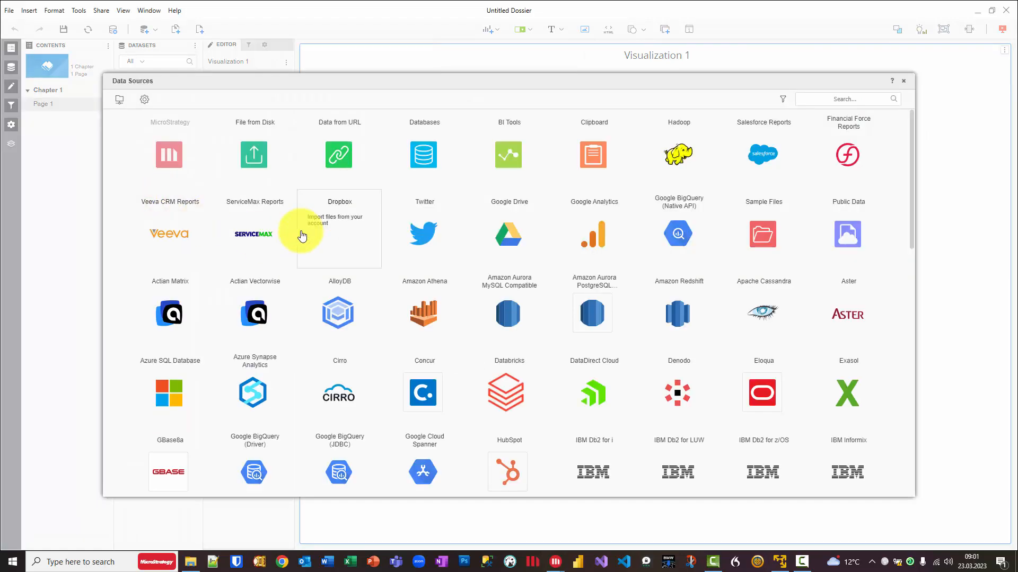
Choose Databases as the data source with the Select Tables import option.
scroll(298, 233, "down", 5)
scroll(301, 235, "down", 10)
scroll(301, 236, "up", 12)
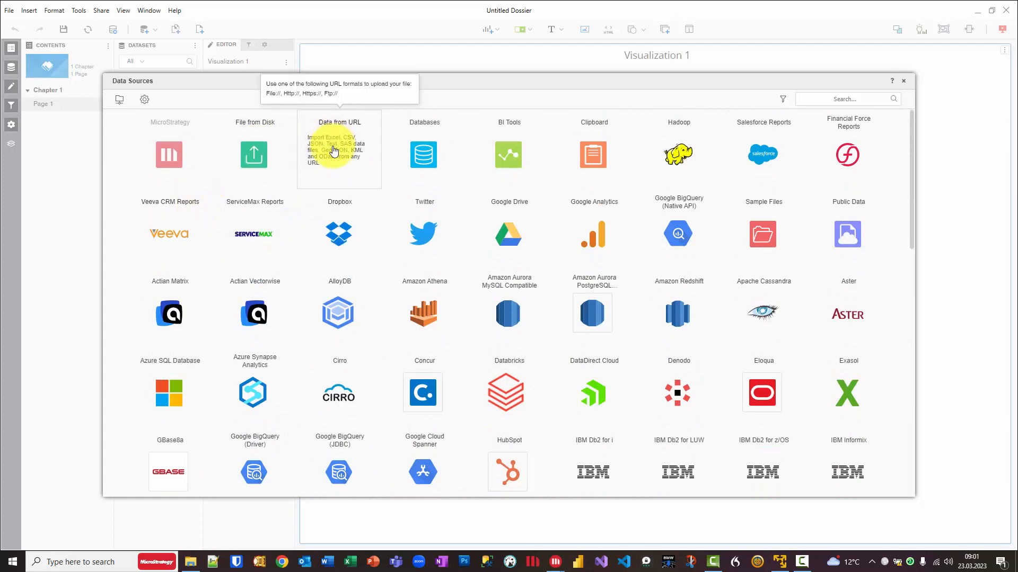
left_click(430, 151)
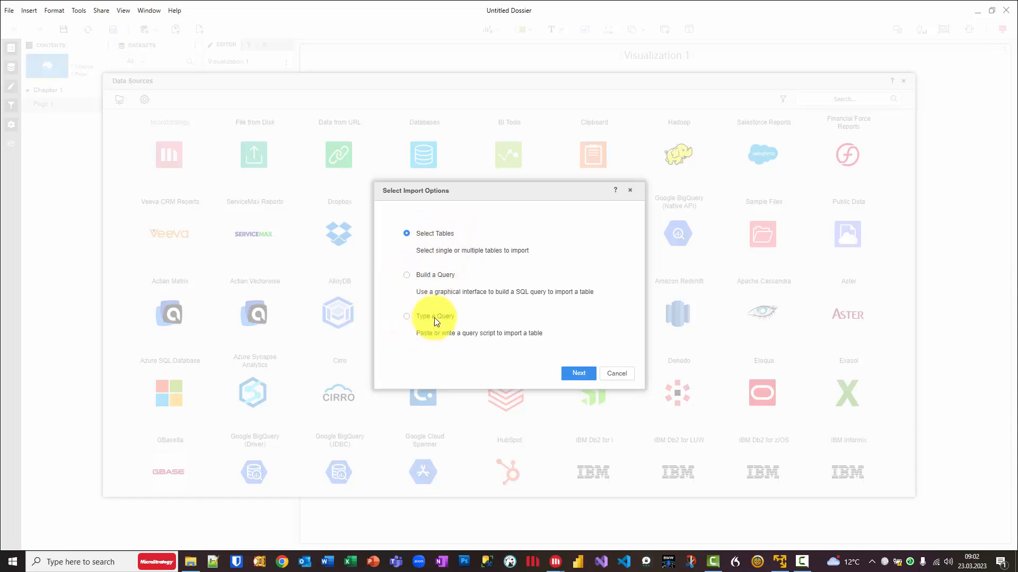
left_click(569, 372)
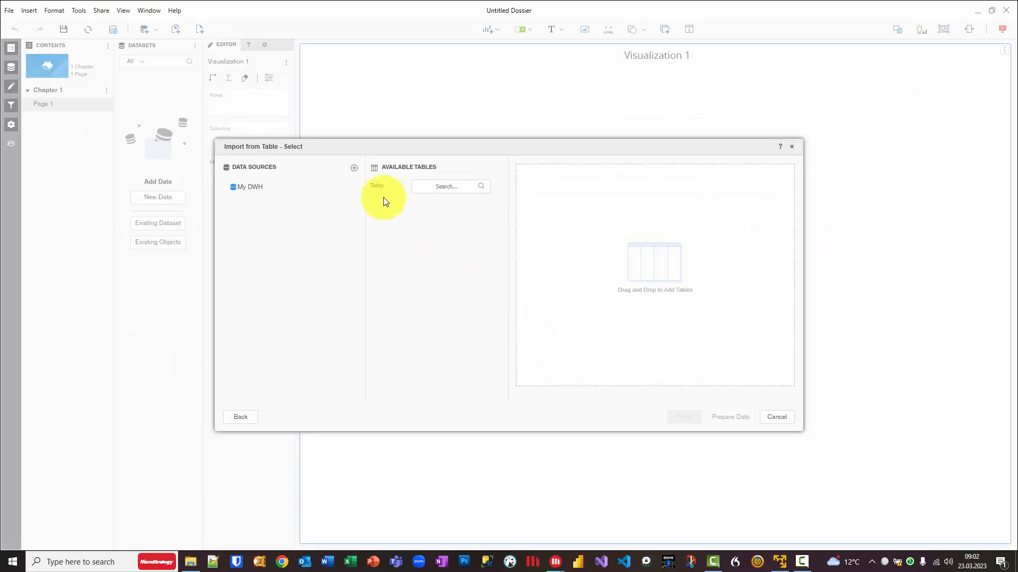
Examine the database types offered for a new connection and the Oracle connection settings, and close without saving.
left_click(353, 168)
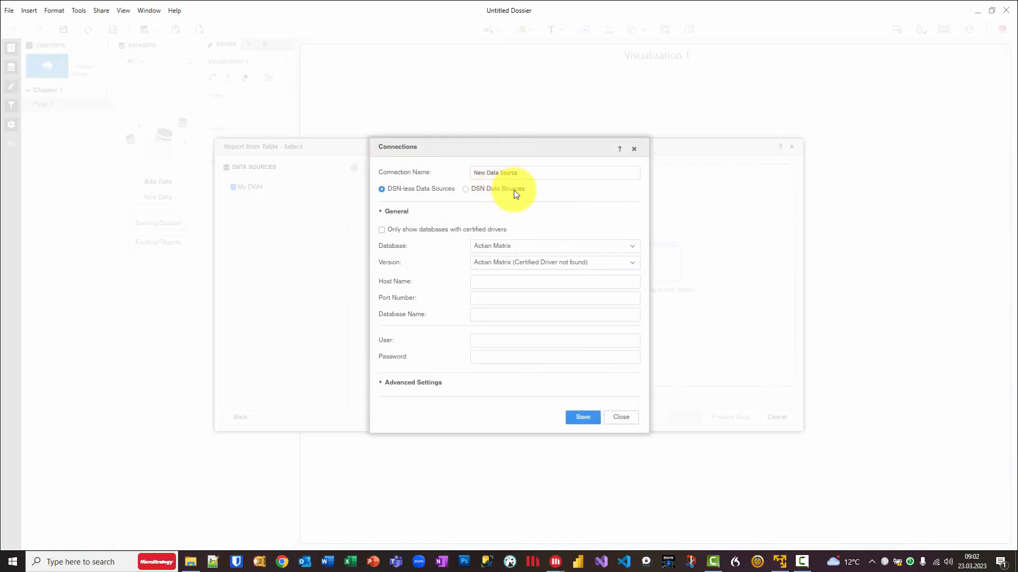
left_click(630, 247)
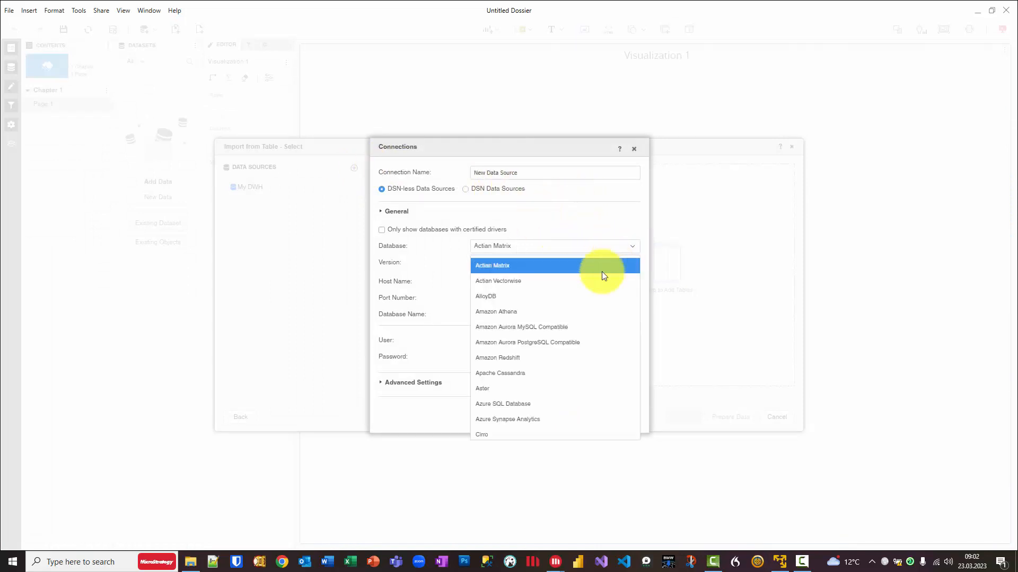
scroll(586, 295, "down", 10)
scroll(586, 294, "down", 3)
scroll(551, 331, "down", 5)
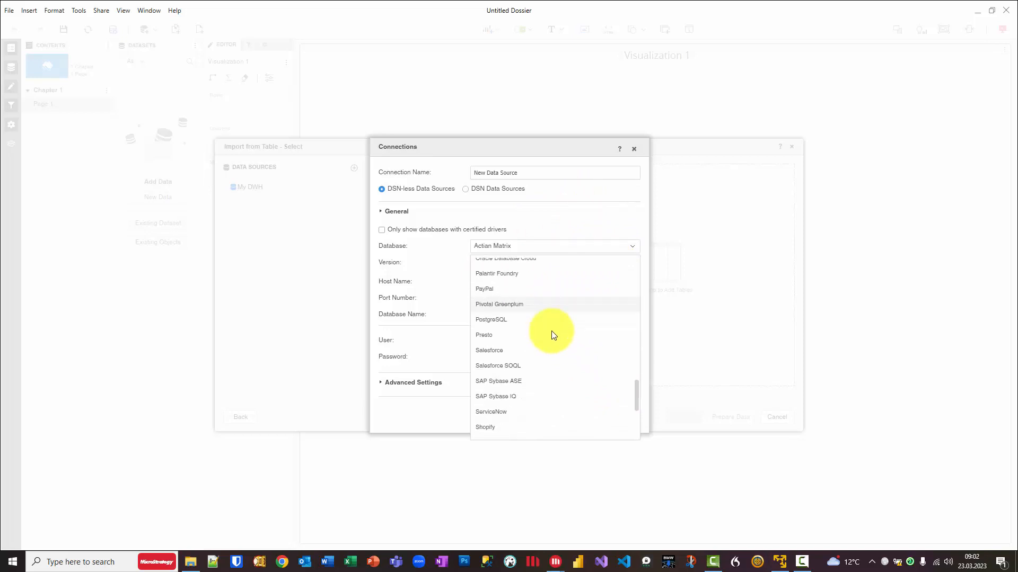
left_click(483, 151)
left_click(510, 247)
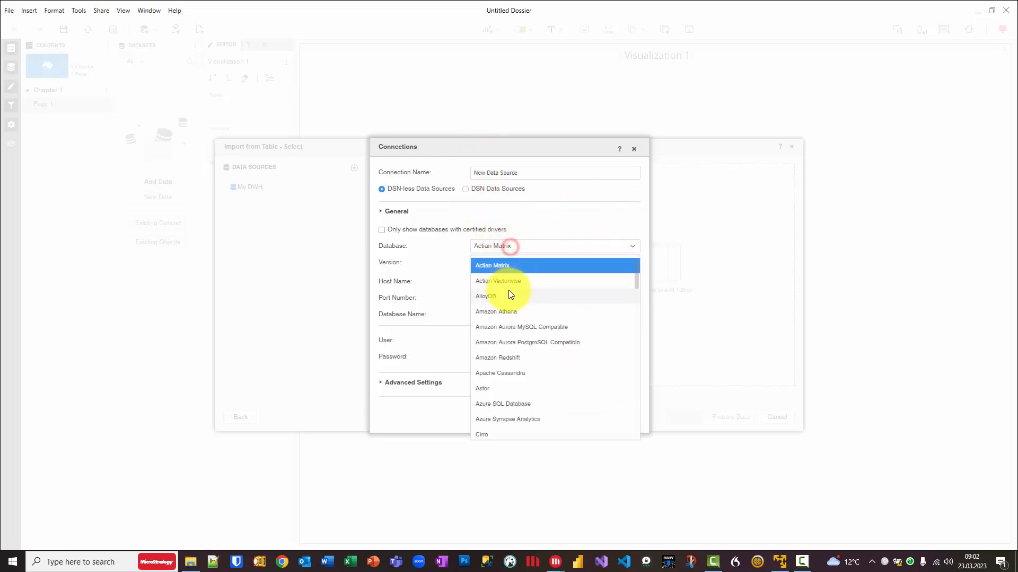
scroll(510, 295, "down", 15)
scroll(510, 294, "up", 3)
left_click(491, 322)
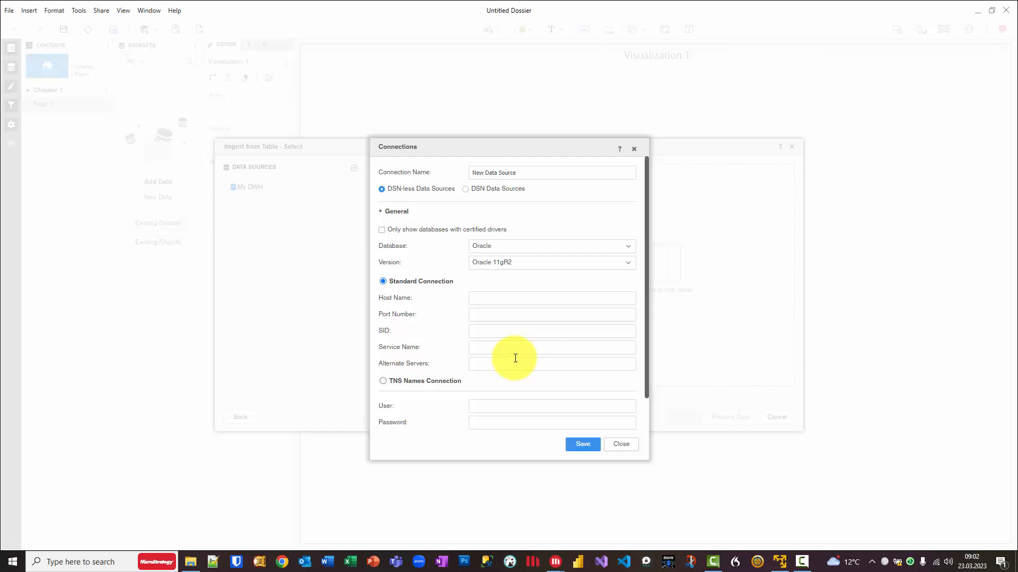
left_click(634, 149)
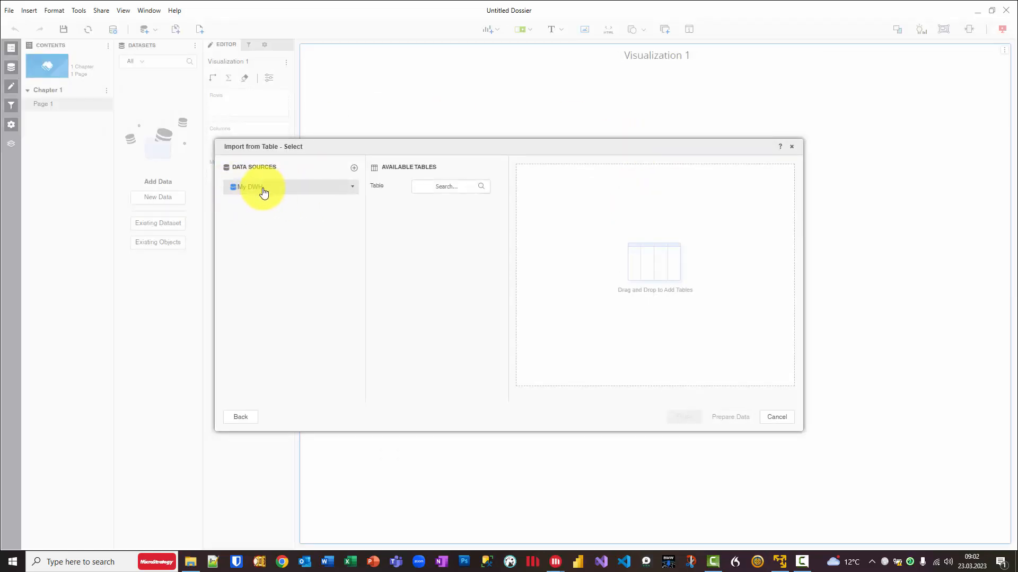
Review the connection settings of the My DWH data source and close them without changes.
left_click(352, 186)
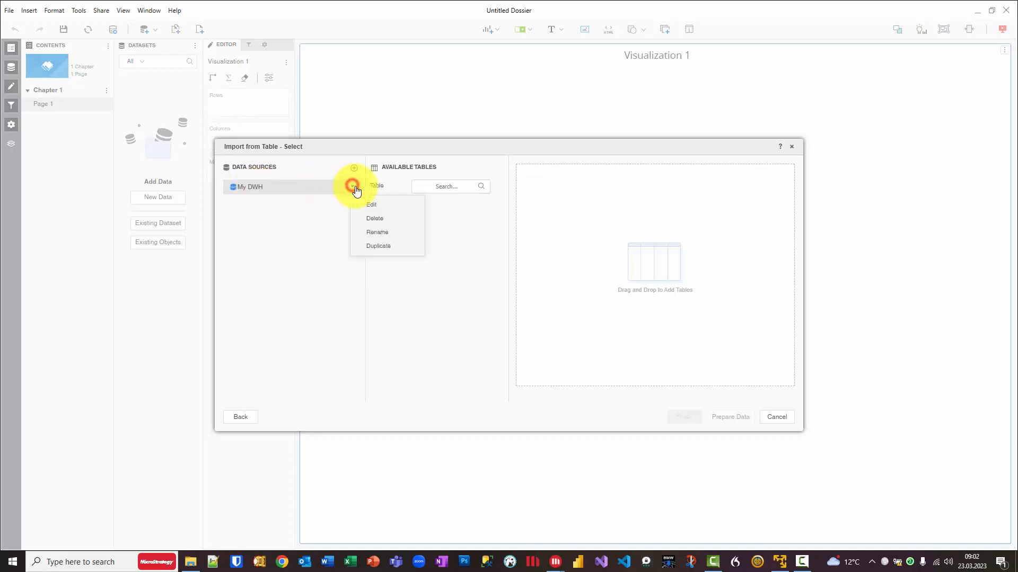
left_click(385, 204)
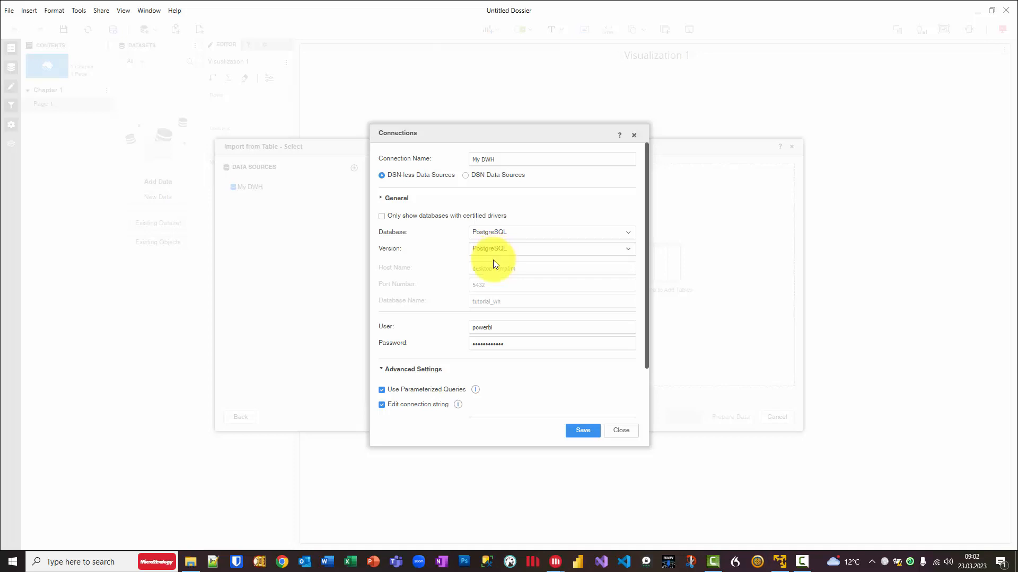
left_click(620, 430)
Select the public namespace of the My DWH data source and search its tables for "order".
left_click(243, 188)
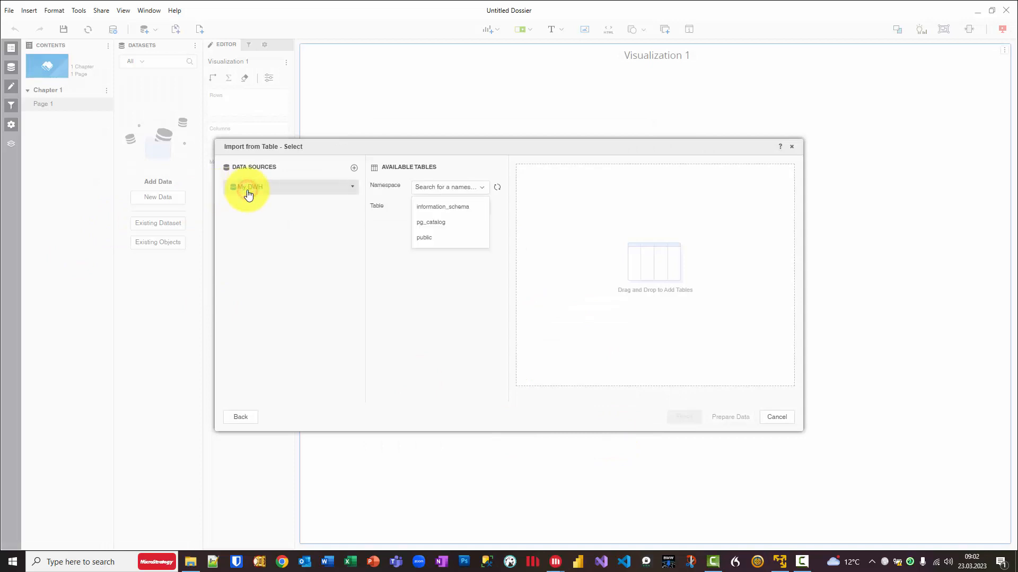
left_click(423, 240)
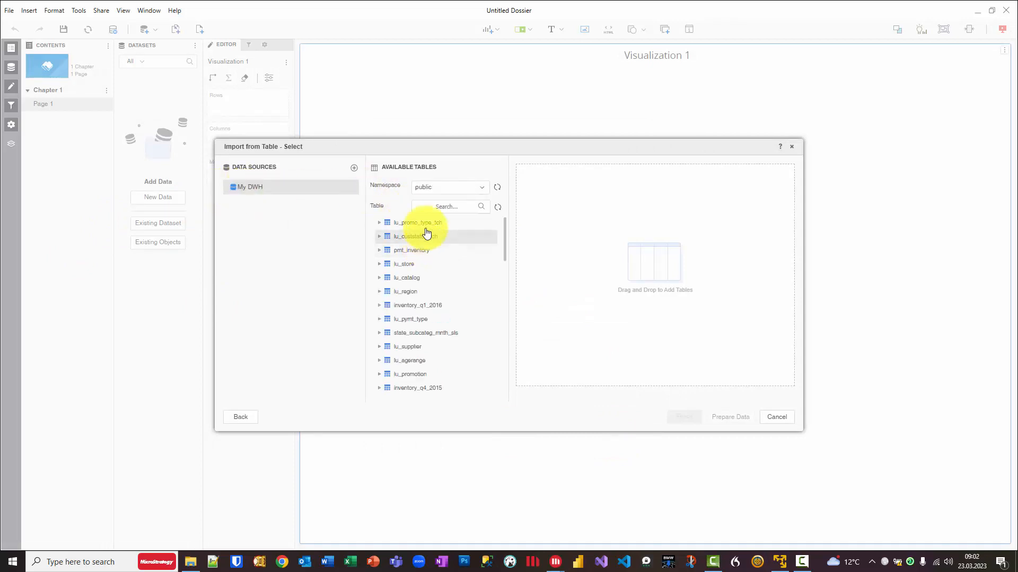
scroll(426, 286, "down", 5)
scroll(428, 289, "down", 5)
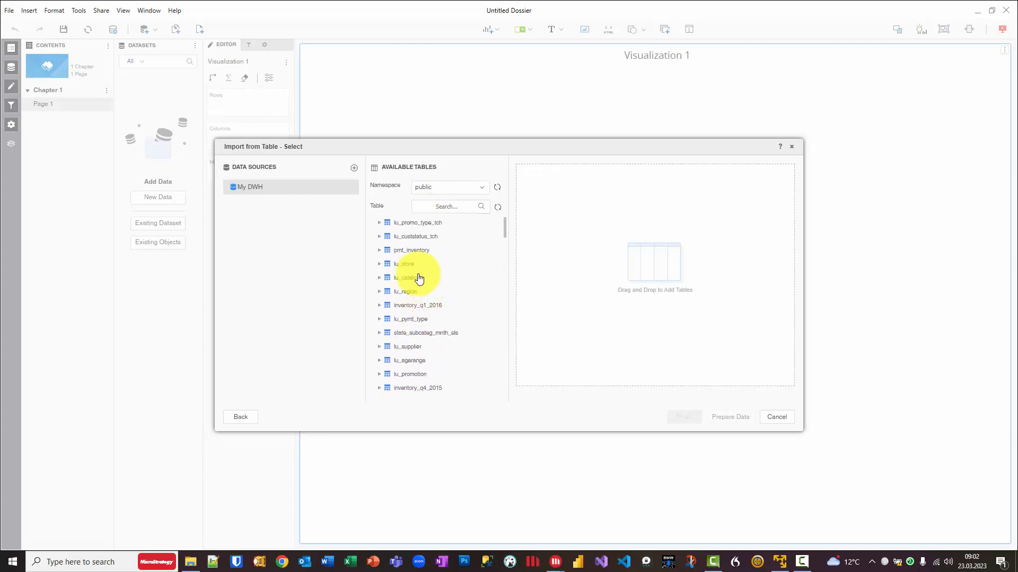
left_click(440, 206)
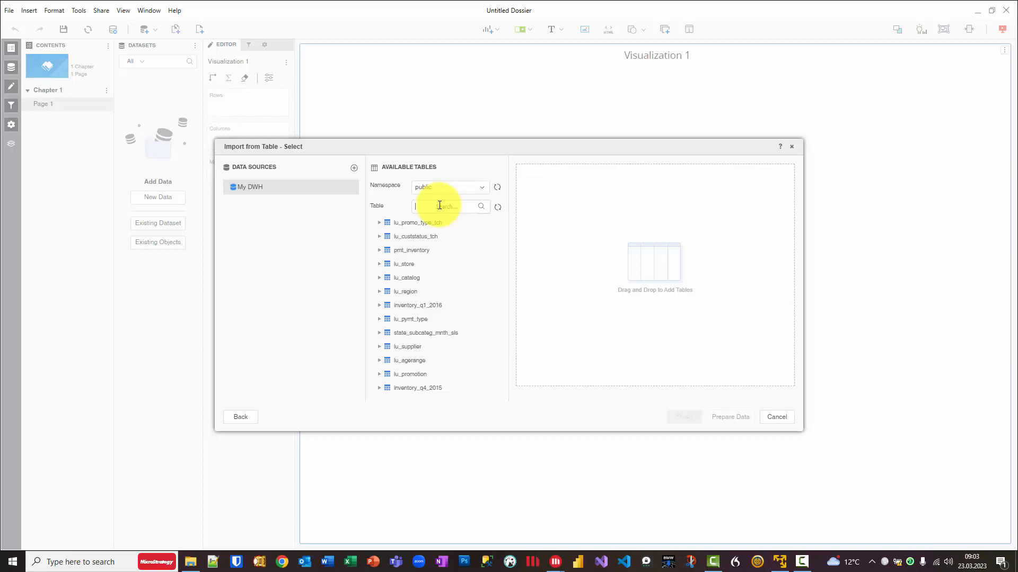
type("order")
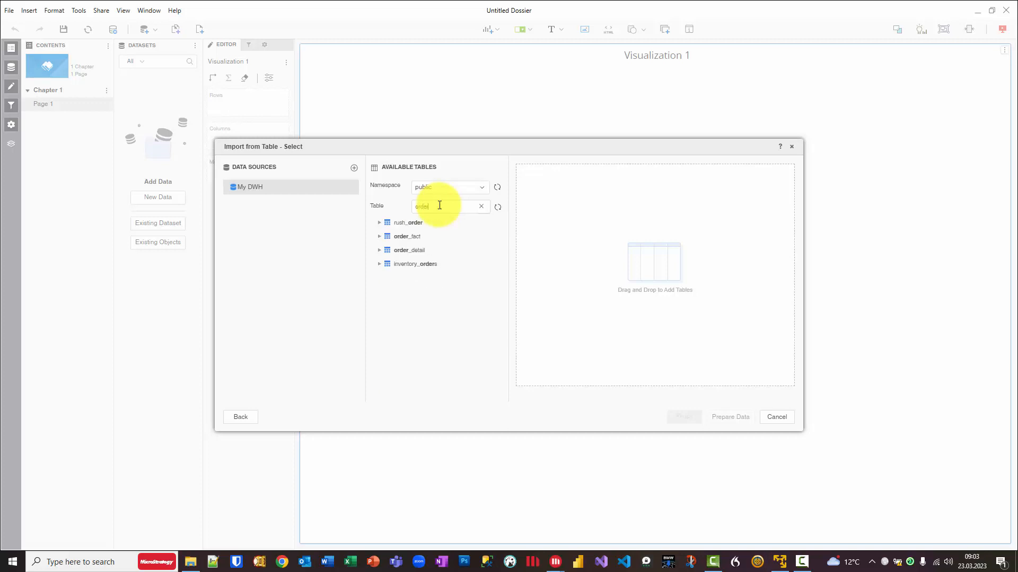
Inspect the columns of the order_fact table and add the table to the import.
left_click(385, 238)
scroll(403, 296, "down", 3)
scroll(402, 295, "up", 2)
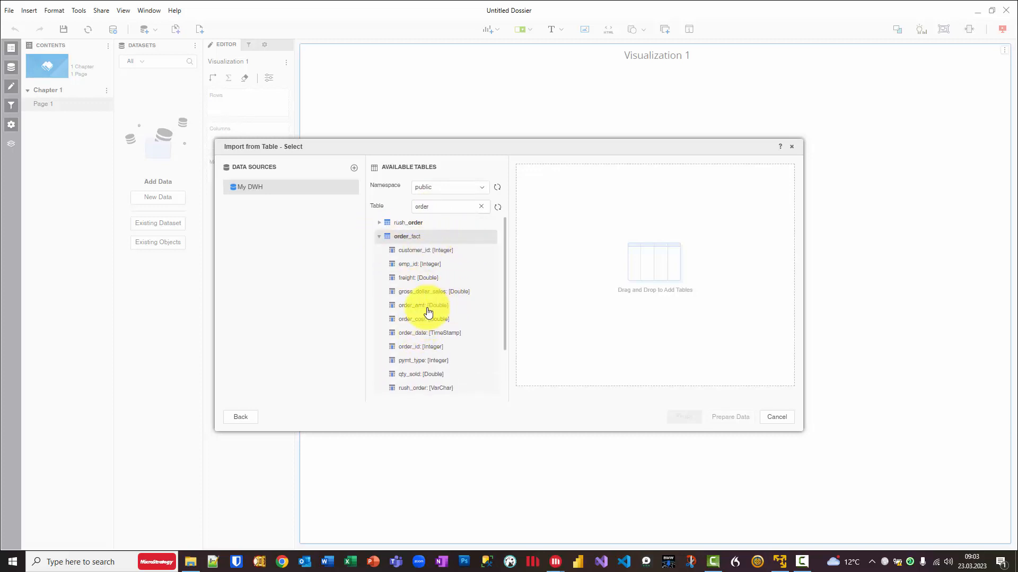
left_click_drag(404, 237, 547, 227)
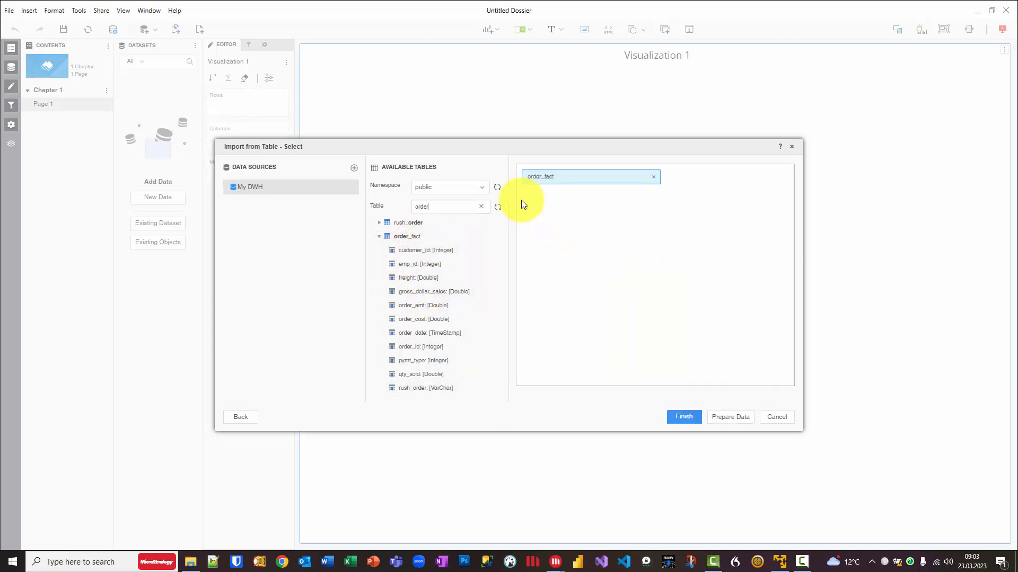
Search the tables for "lu_cust", add lu_customer to the import, and proceed to preparing the data.
left_click_drag(443, 206, 391, 206)
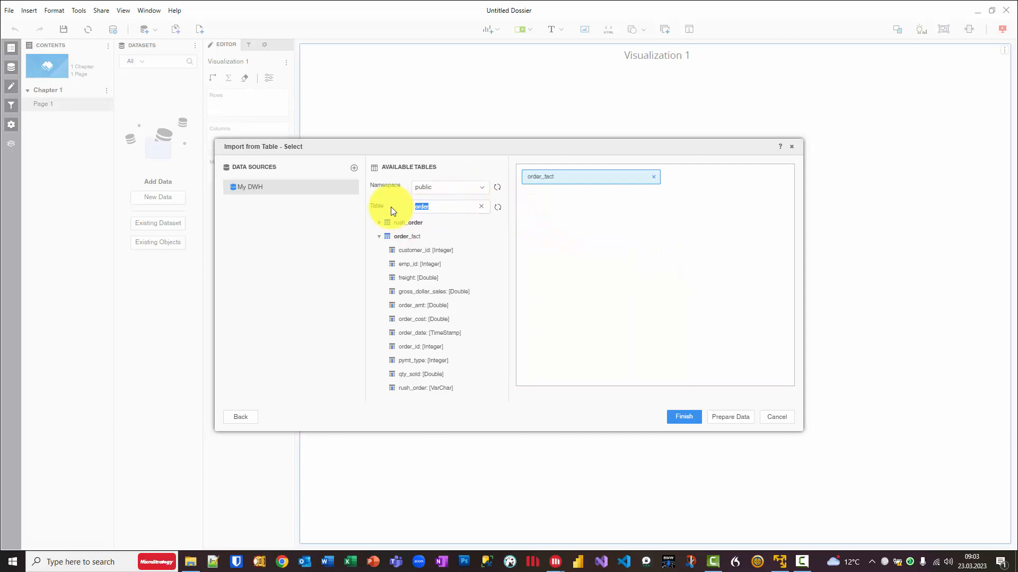
type("lu_cust")
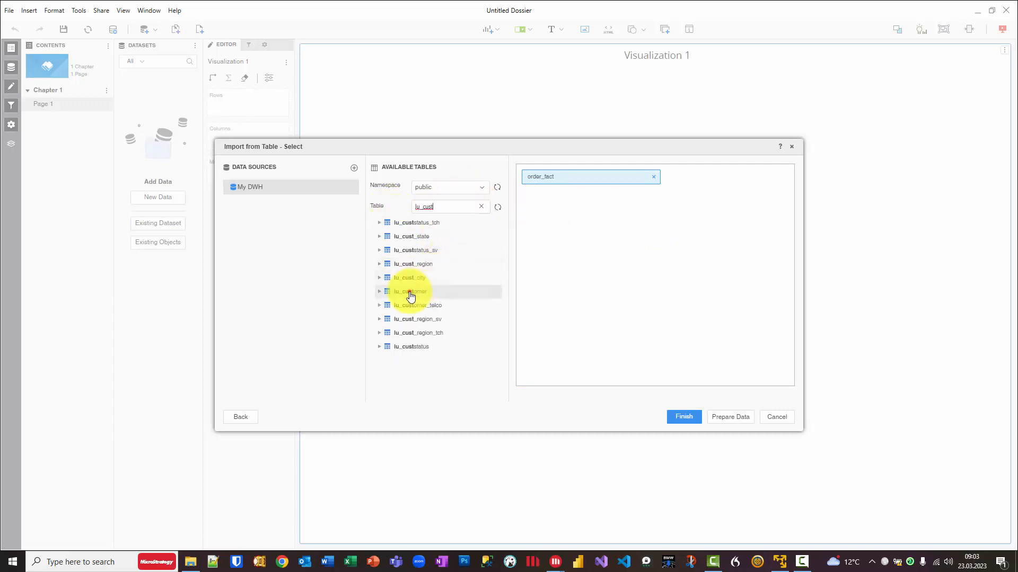
left_click_drag(410, 291, 613, 268)
left_click(736, 418)
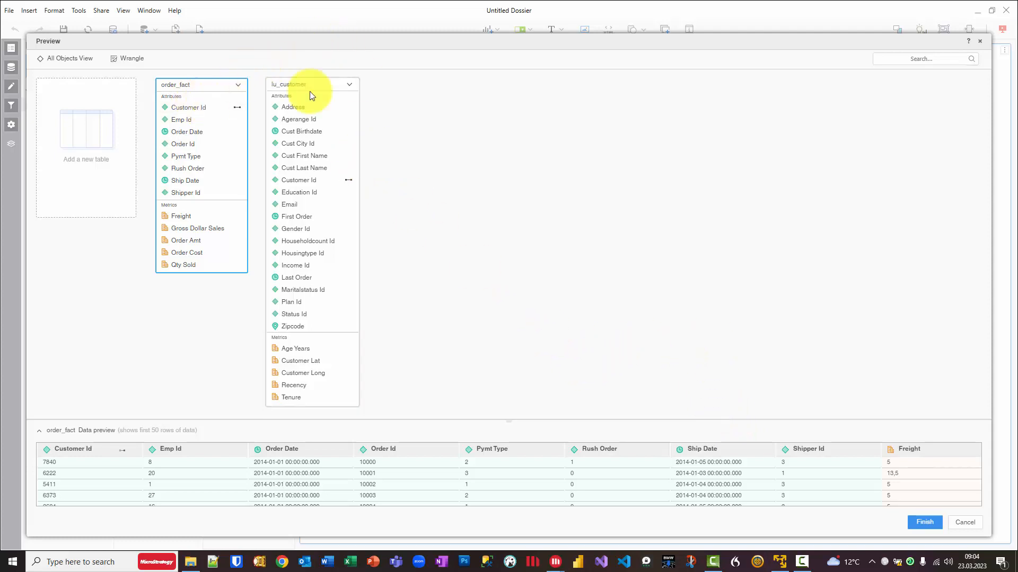
Remove the attributes Address through Cust City Id from lu_customer and convert its Age Years metric to an attribute.
left_click(299, 180)
left_click_drag(303, 85, 361, 84)
left_click(351, 107)
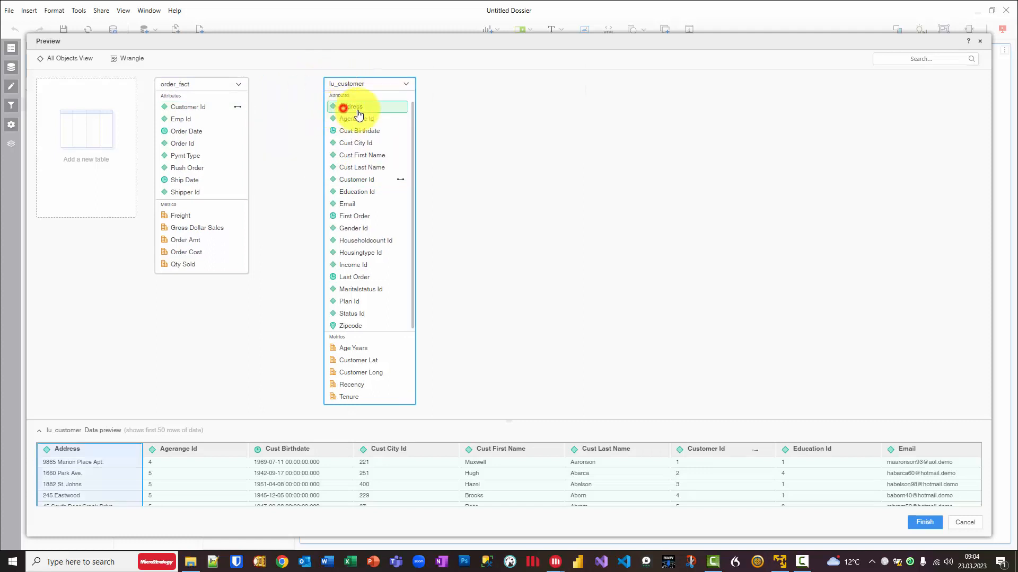
left_click(360, 143, "shift")
right_click(359, 142)
left_click(397, 185)
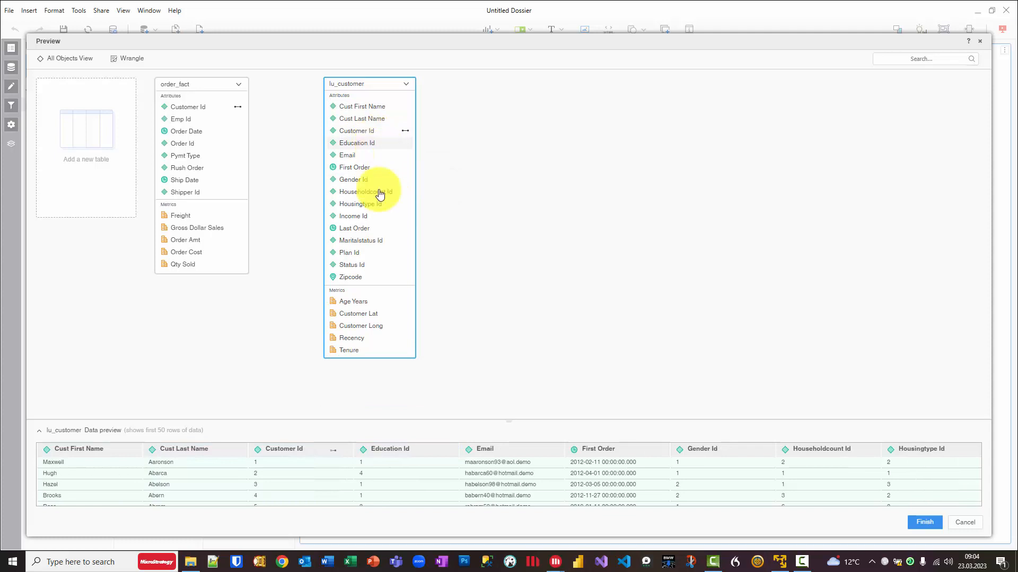
left_click_drag(350, 303, 364, 265)
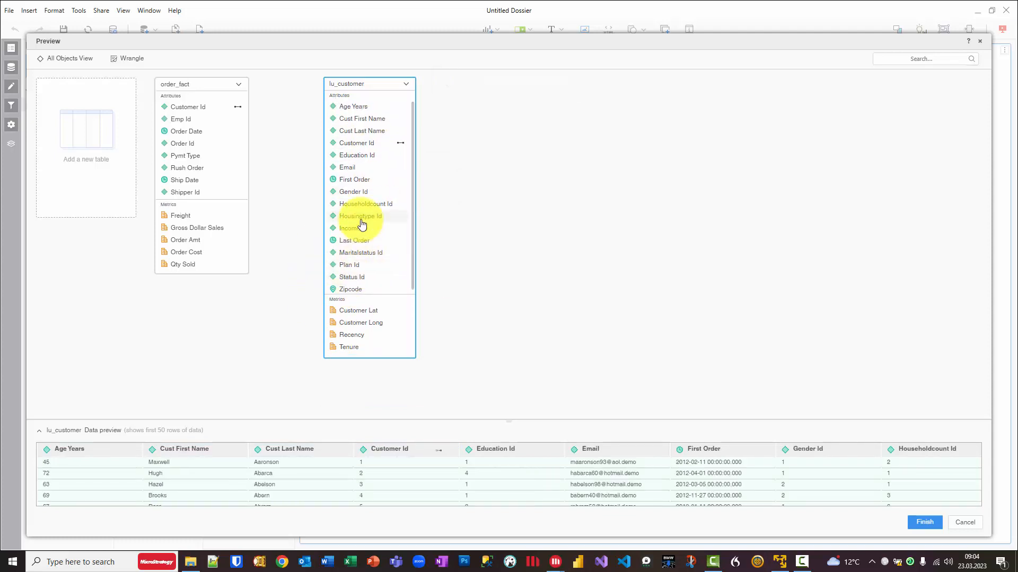
Examine the multi-form attribute settings for Customer Id, Cust Last Name and Cust First Name in lu_customer, and cancel without creating it.
left_click_drag(368, 148, 372, 121)
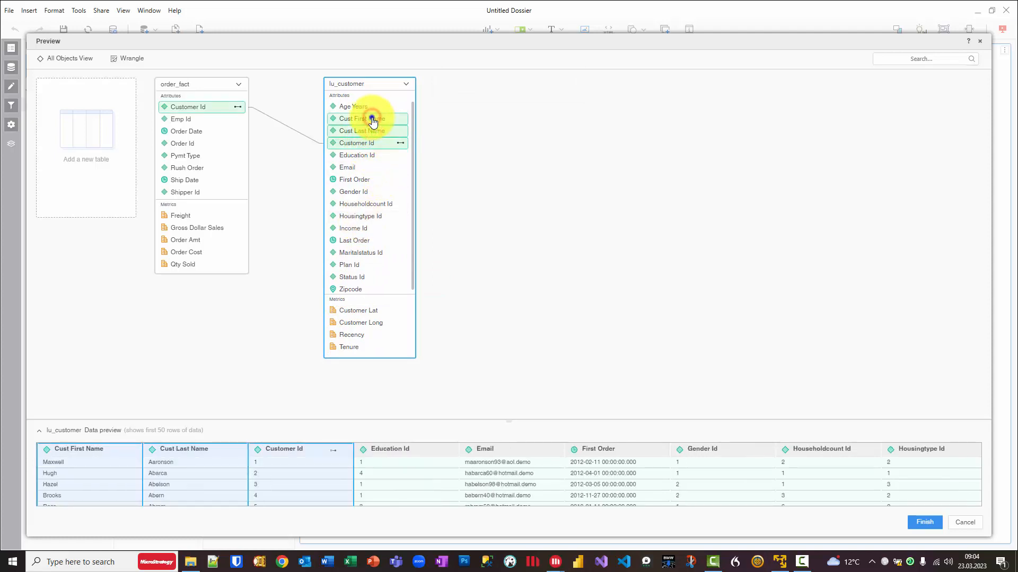
right_click(372, 121)
left_click(397, 129)
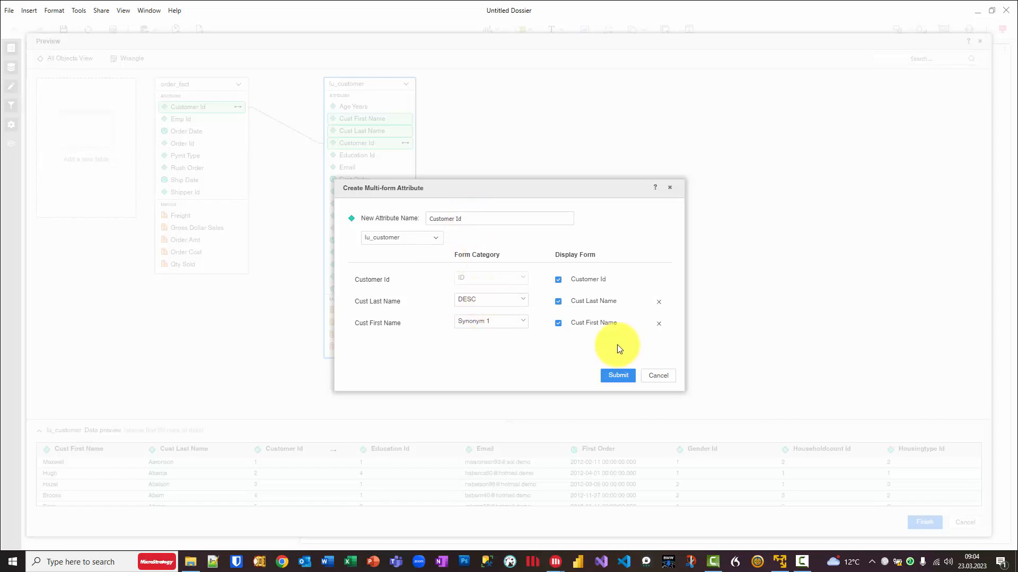
left_click(658, 375)
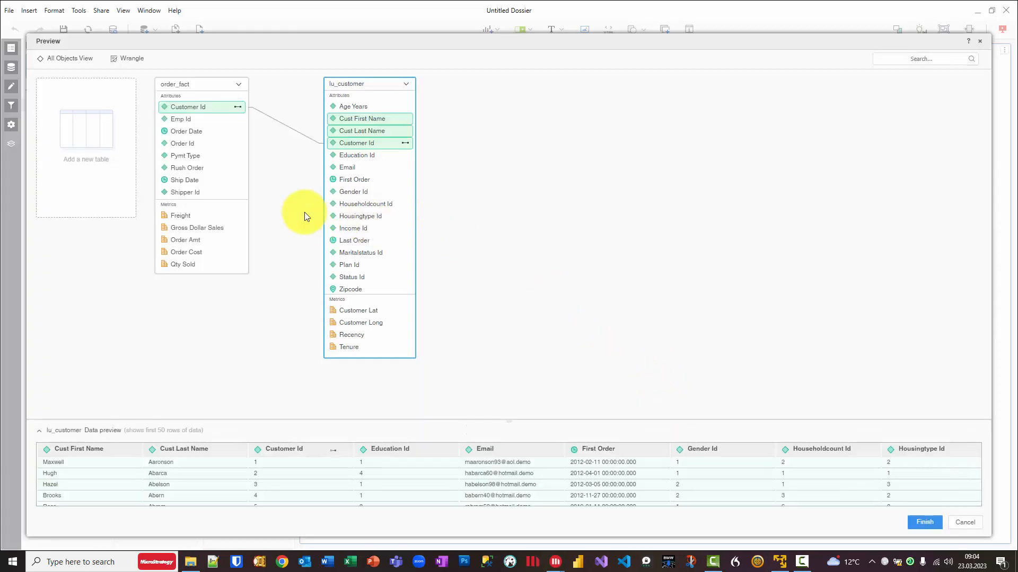
Add the Order_Cost_Data.xlsx file from disk as a new table in the dataset.
left_click(77, 138)
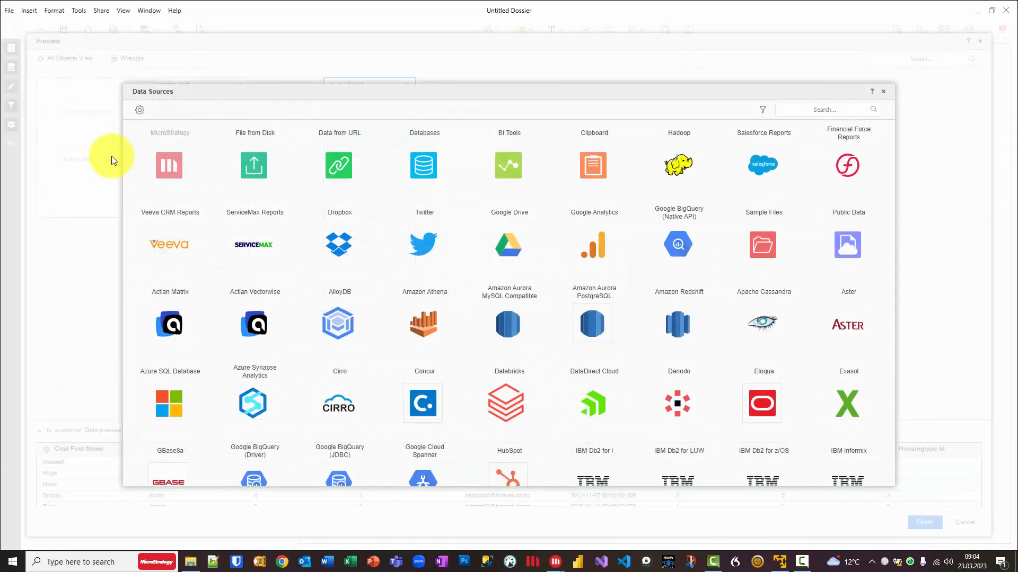
left_click(253, 167)
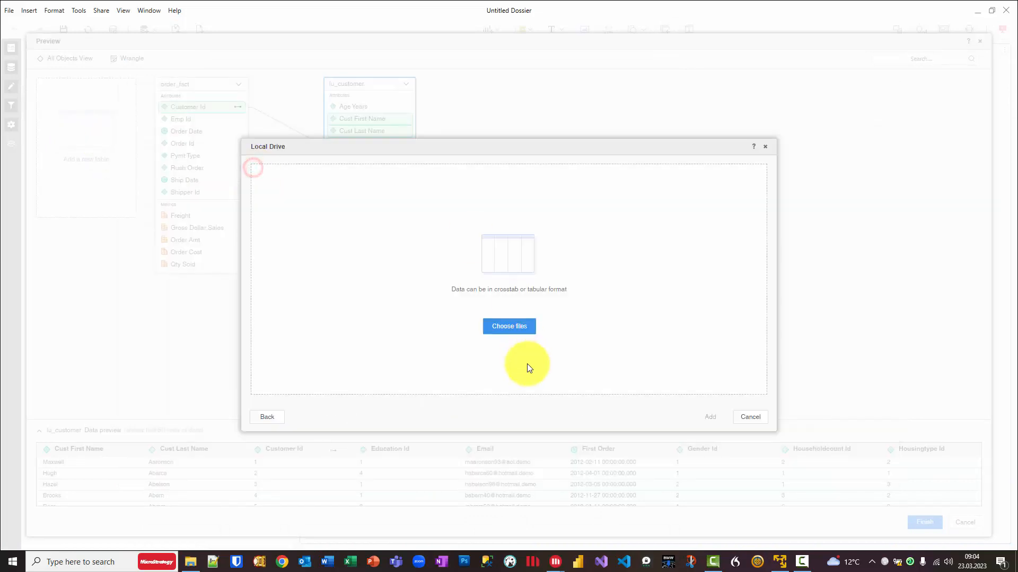
left_click(528, 322)
double_click(617, 212)
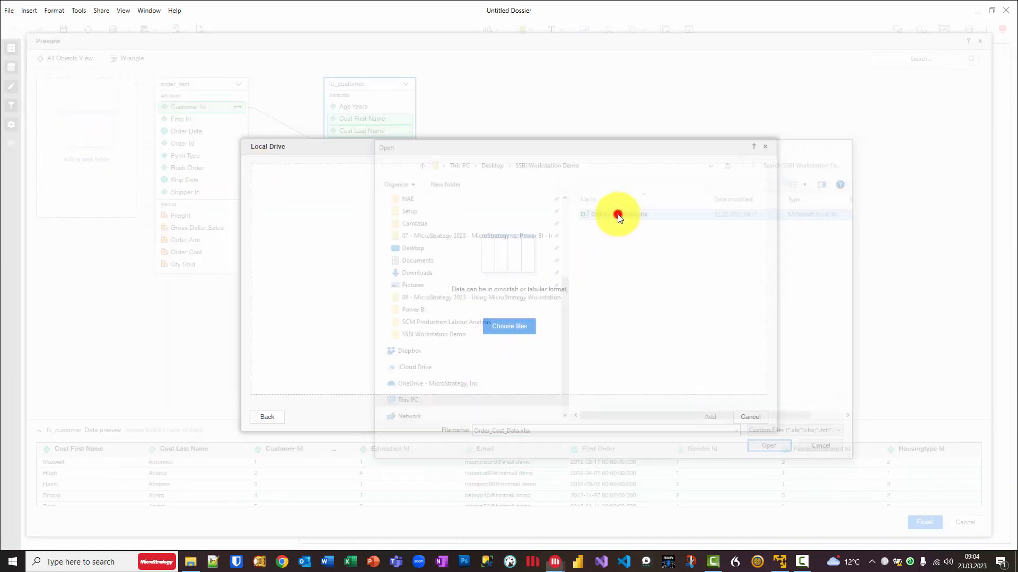
left_click(709, 417)
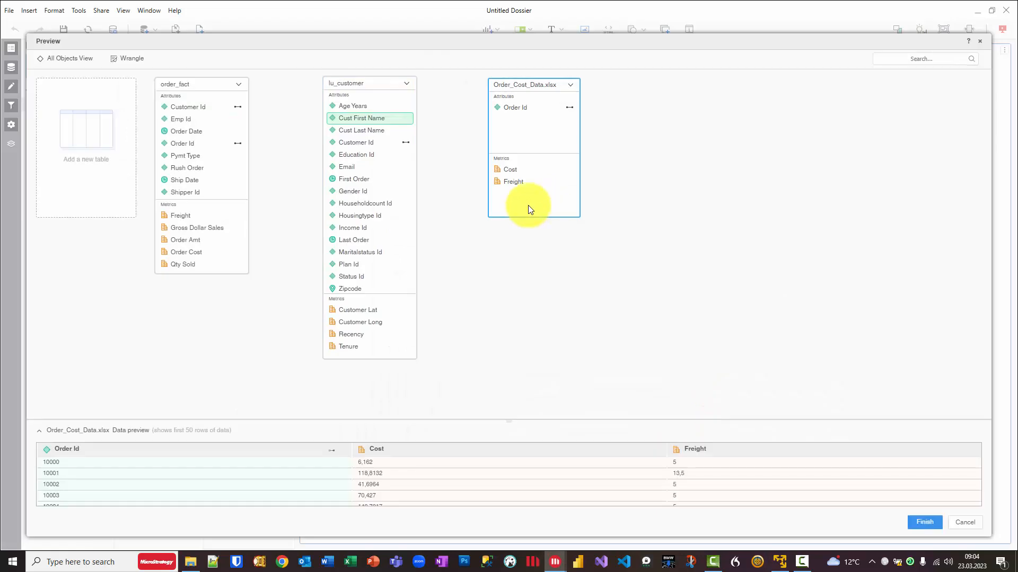
Move the Order_Cost_Data.xlsx table closer to lu_customer, check its Order Id link to order_fact, and finish the import.
left_click_drag(527, 84, 503, 93)
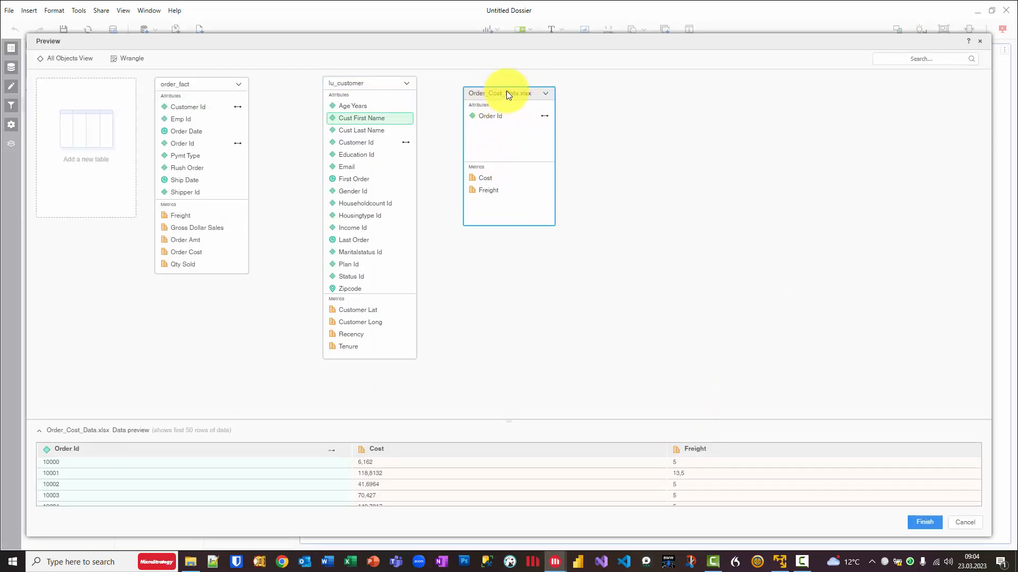
left_click(485, 121)
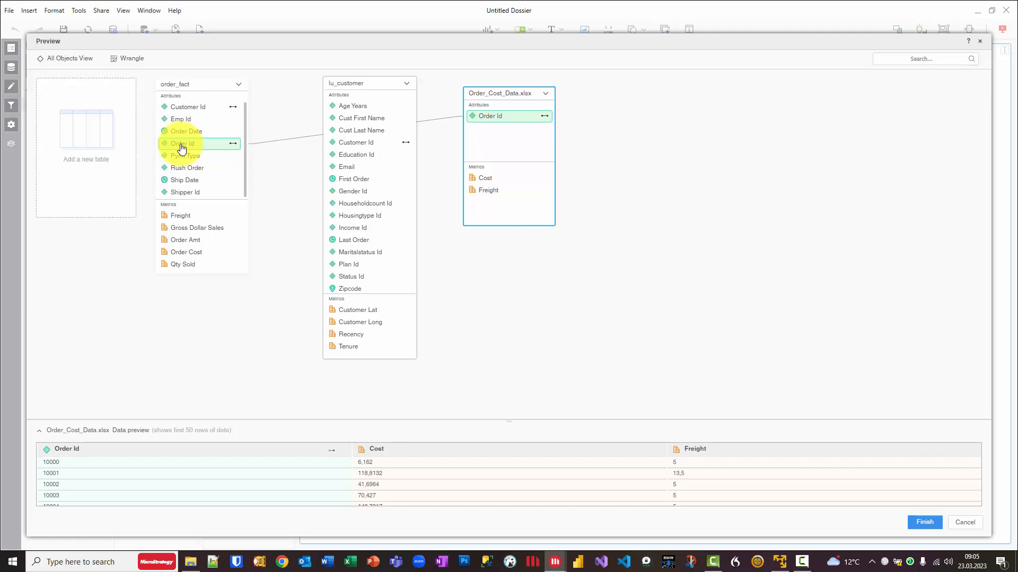
left_click(932, 522)
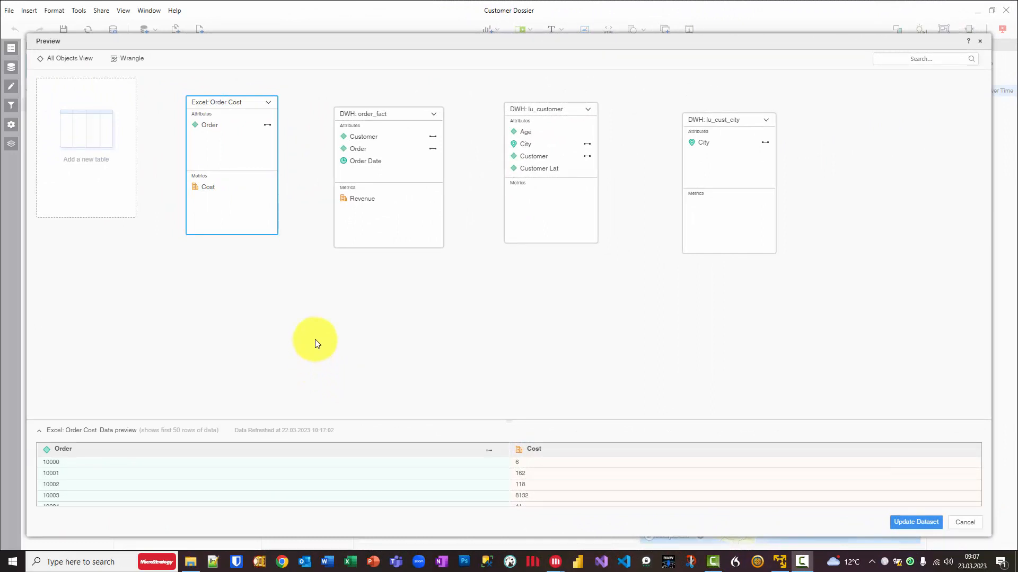
Examine the Customer Dossier dataset's tables and their City and Order links, and close the preview without updating.
left_click(356, 115)
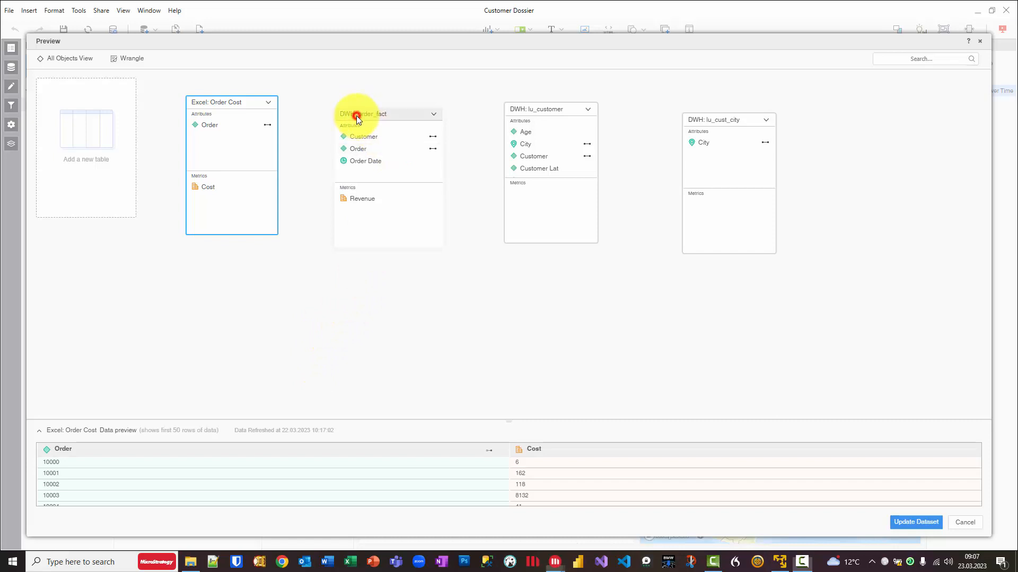
left_click(536, 109)
left_click(692, 127)
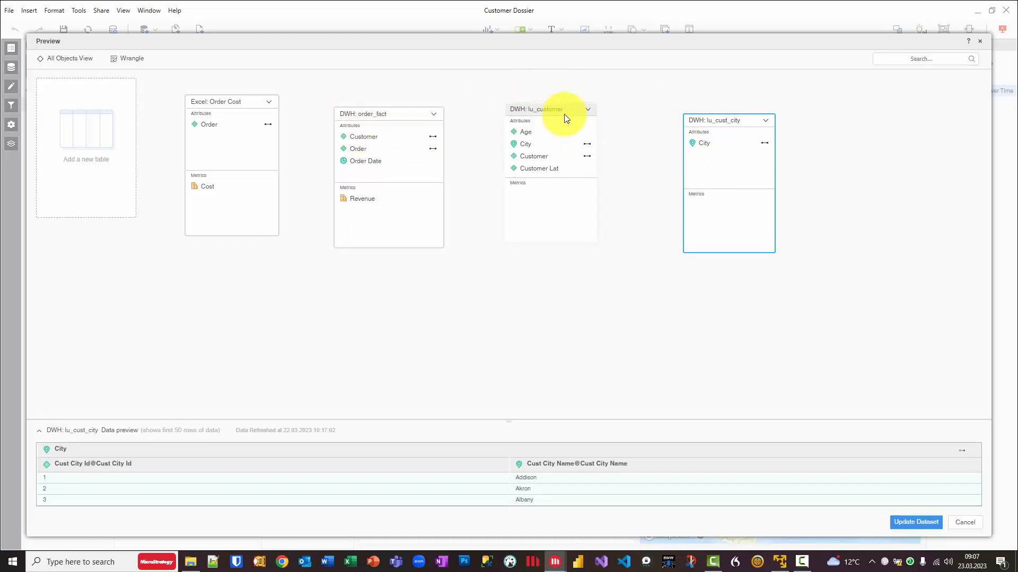
left_click(707, 143)
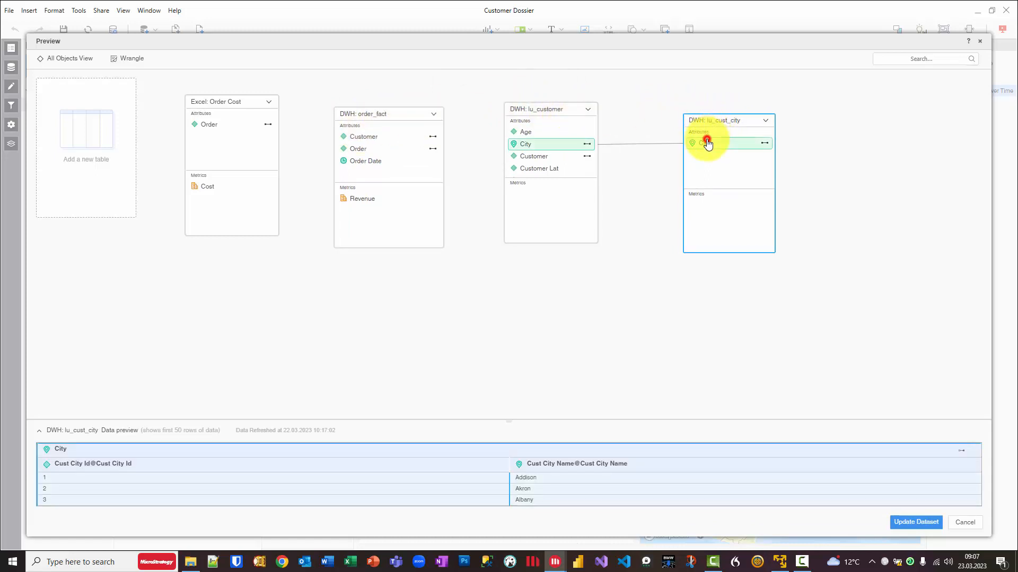
left_click(376, 150)
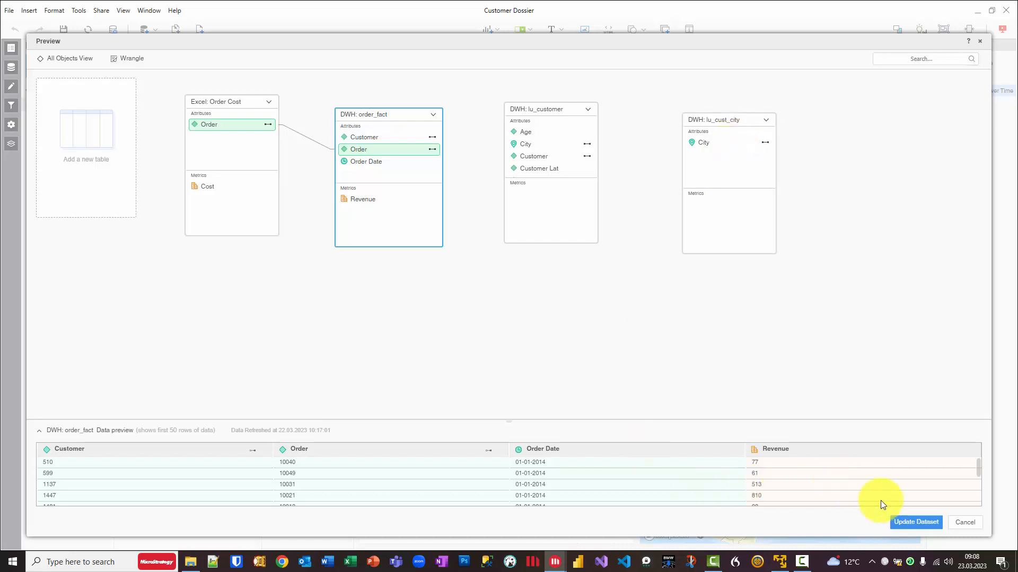
left_click(965, 522)
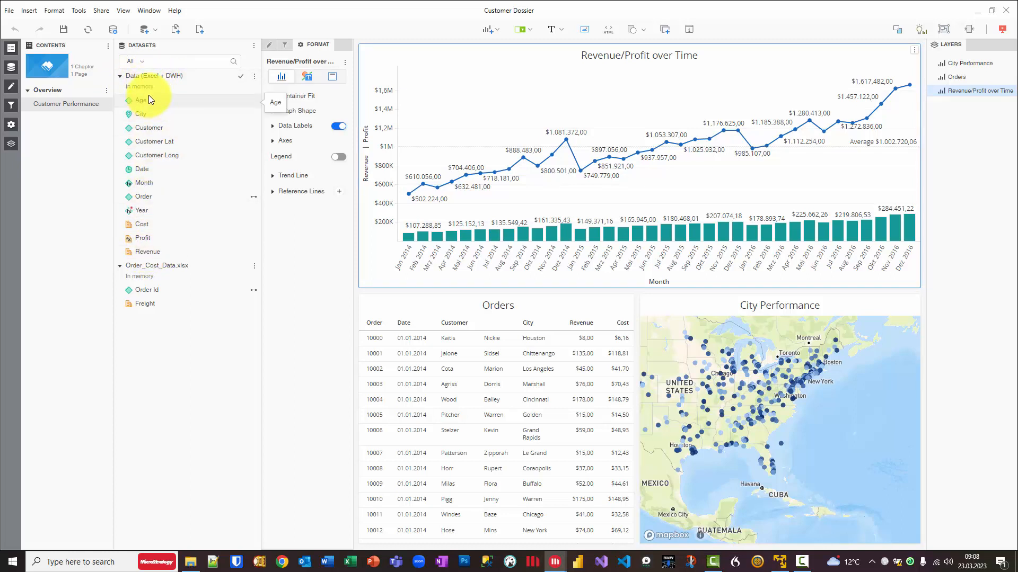
Reopen the Data (Excel + DWH) dataset for editing, review its Excel and DWH tables, and cancel without updating.
left_click(253, 75)
left_click(273, 125)
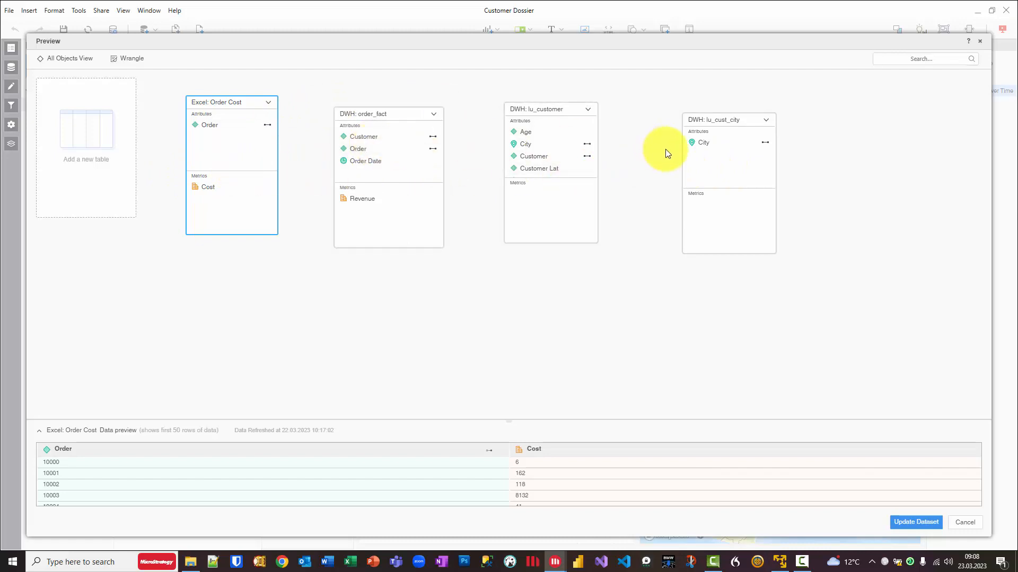
left_click(965, 523)
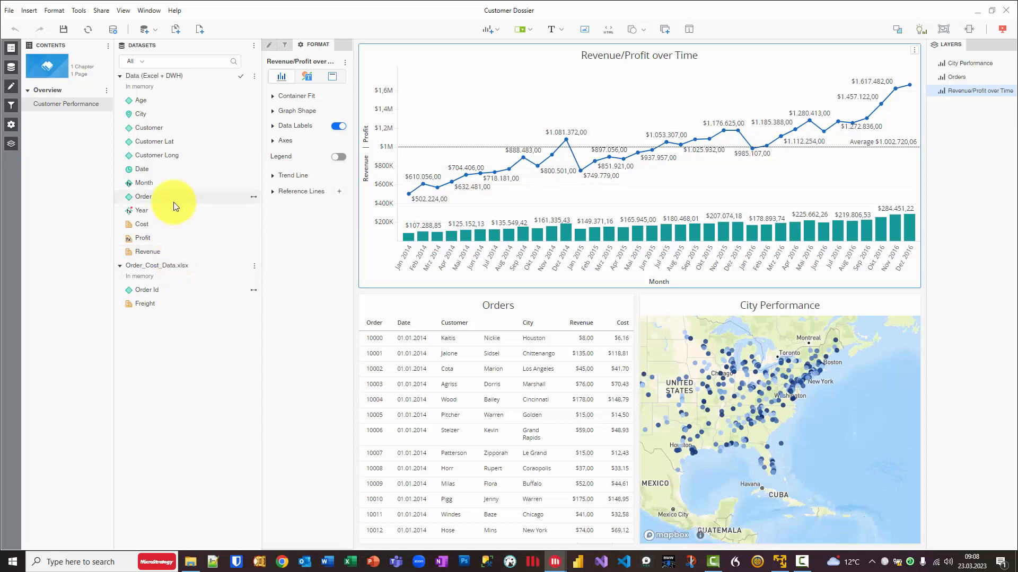
left_click(254, 77)
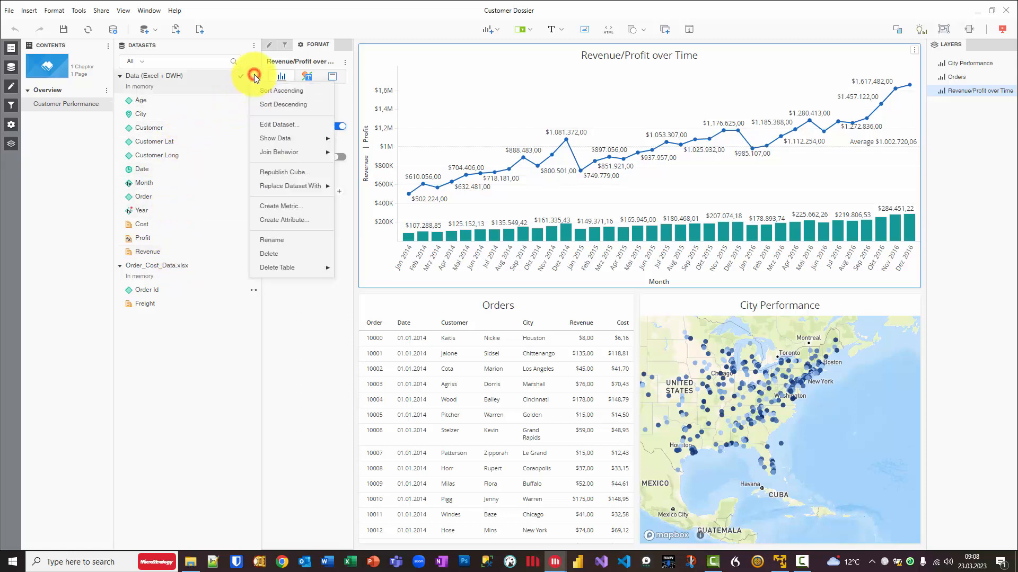
left_click(279, 123)
left_click(221, 106)
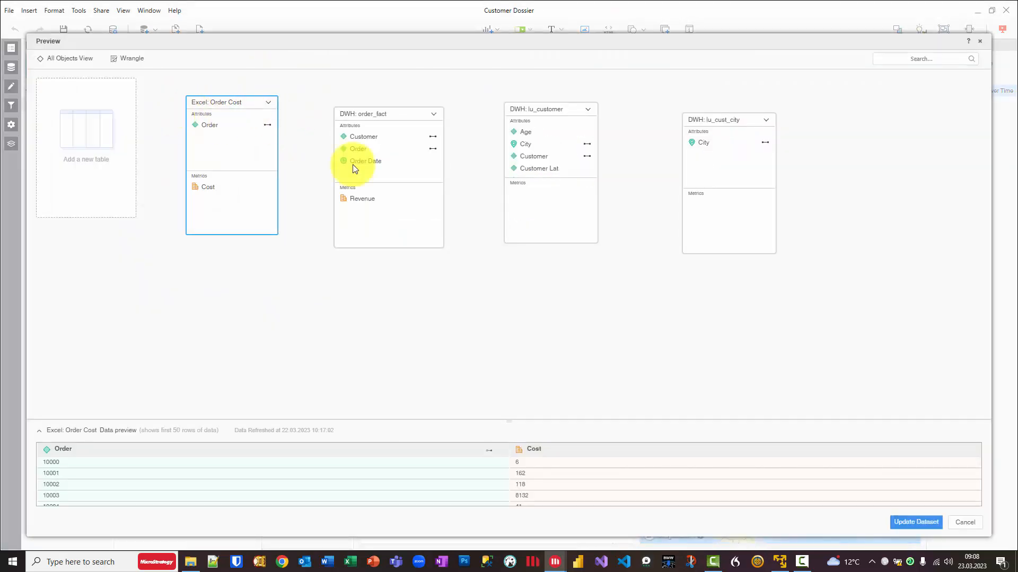
left_click(953, 527)
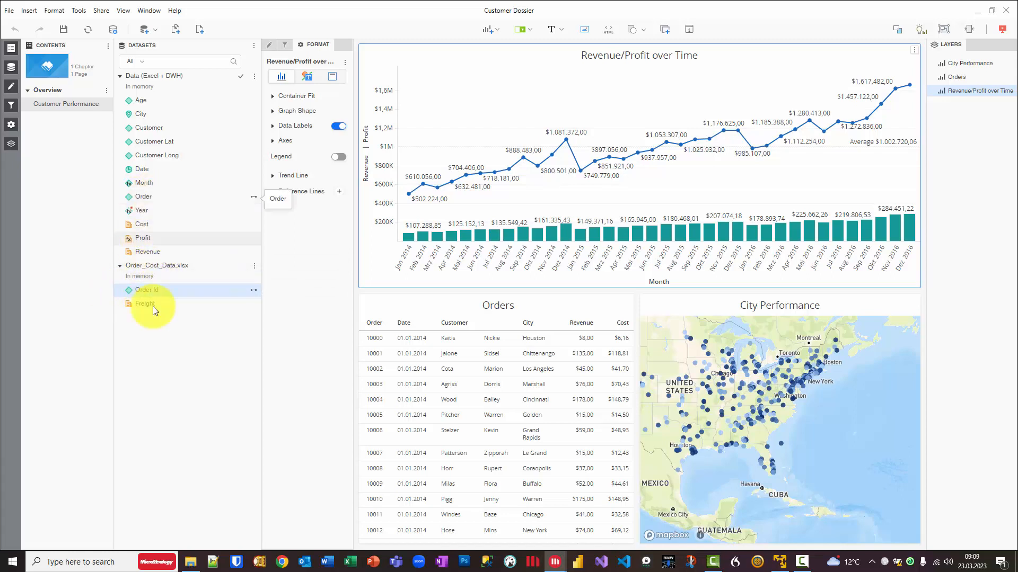
Review how Order Id from Order_Cost_Data.xlsx links to the other dataset's attribute, and cancel without changes.
right_click(154, 290)
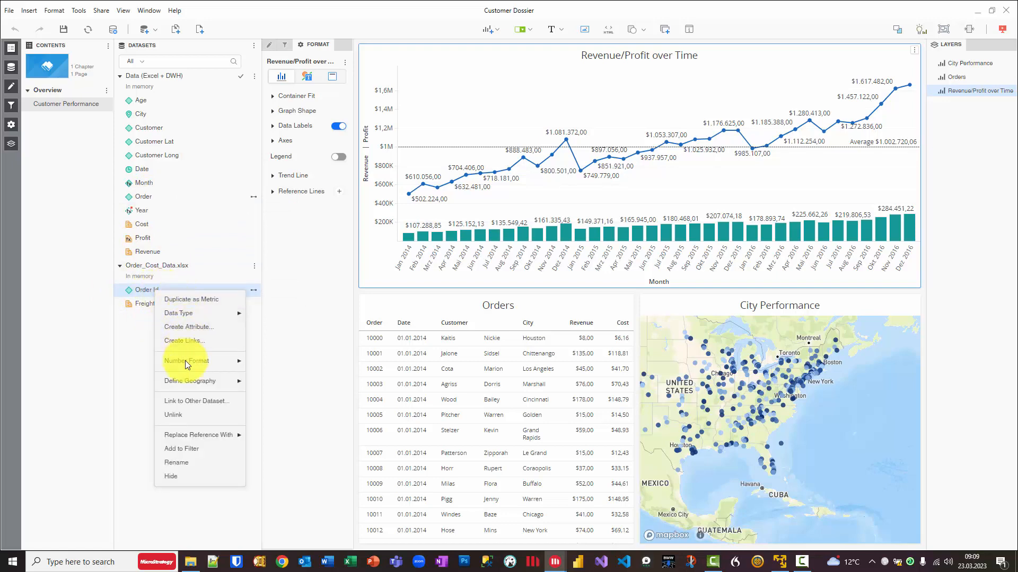
left_click(195, 402)
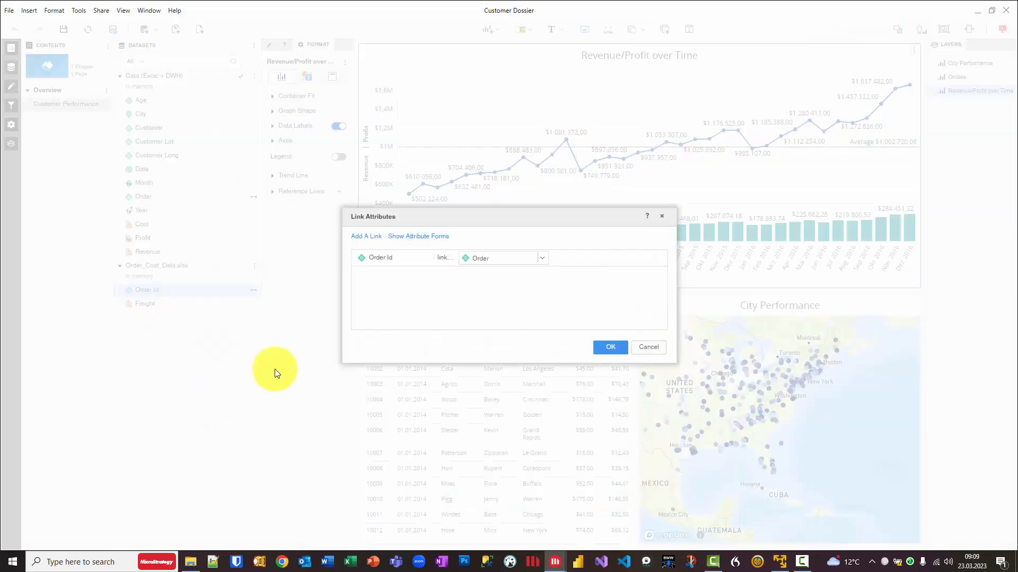
left_click(660, 349)
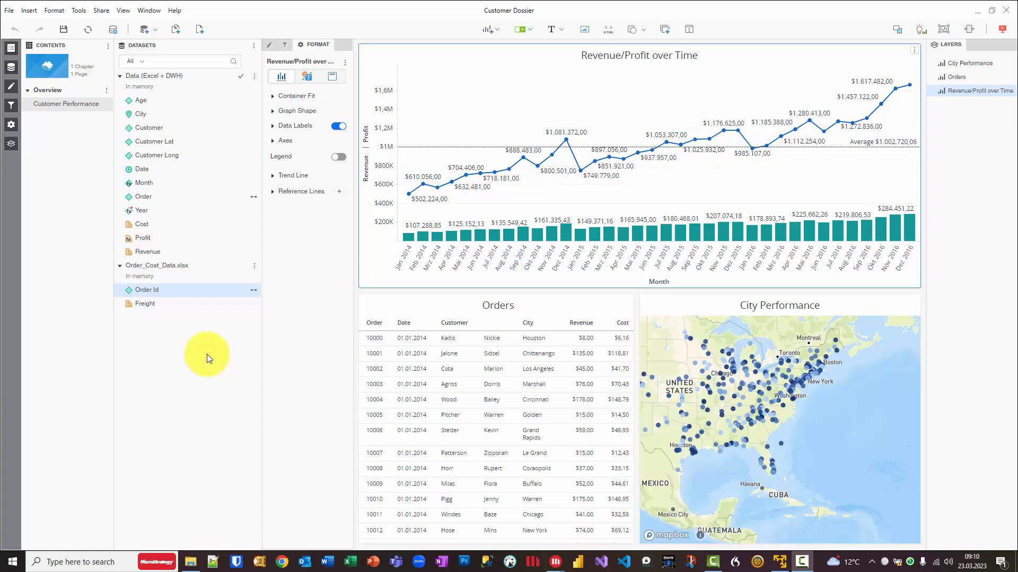
View the time attributes that can be created from the Date attribute without creating any.
right_click(140, 172)
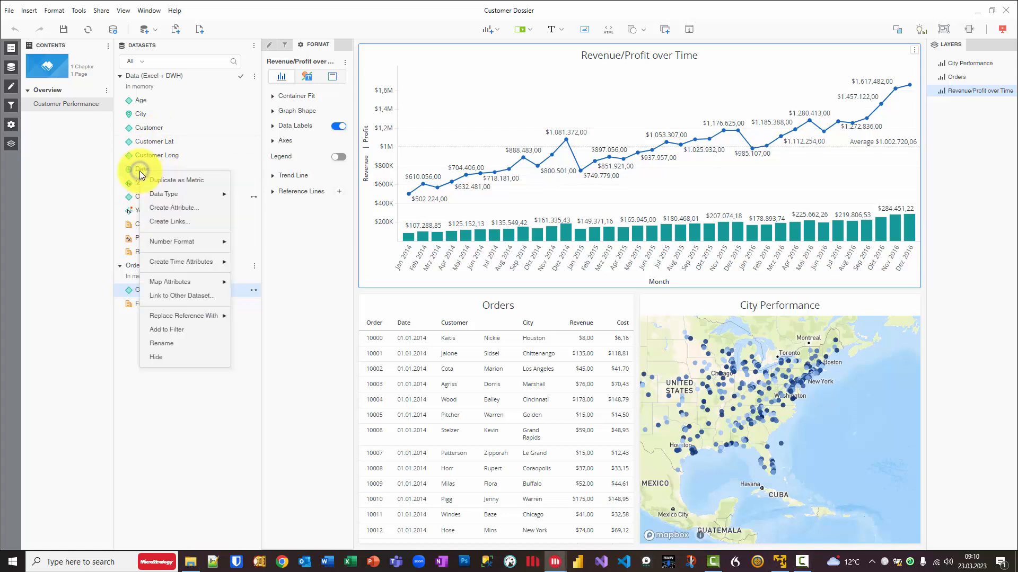
mouse_move(191, 259)
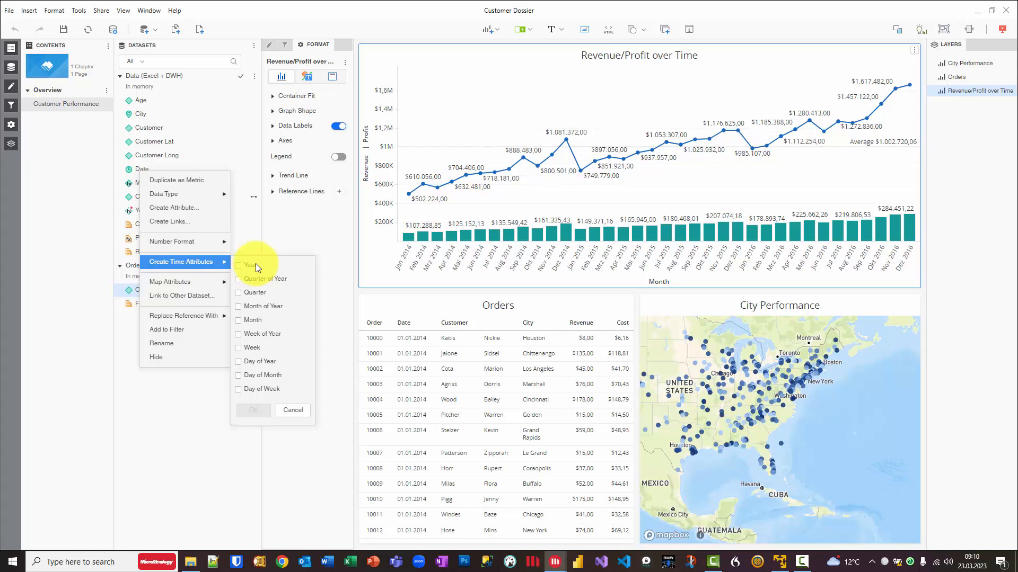
left_click(148, 424)
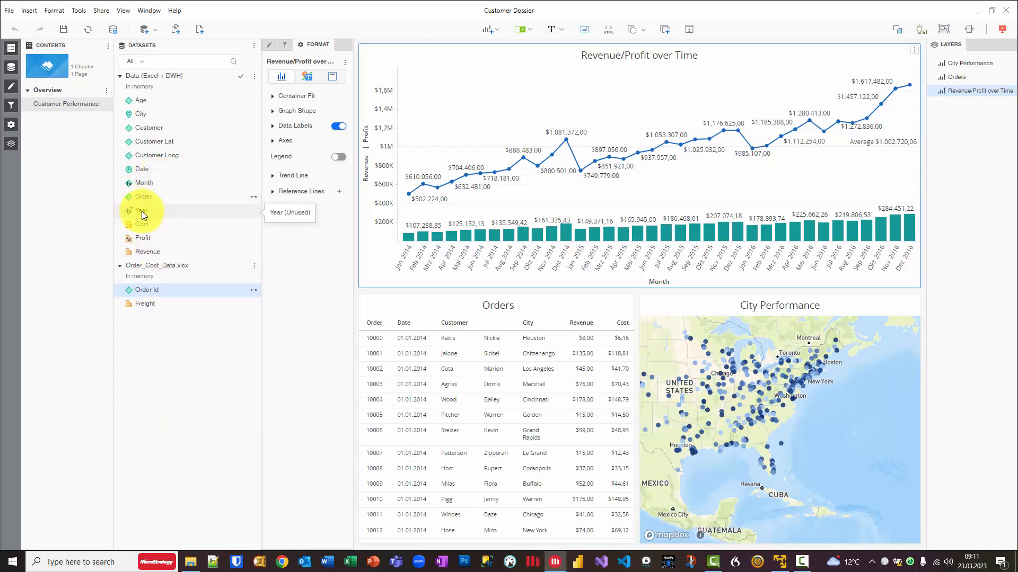
Examine the Profit metric's formula and browse the Financial Functions available for it, then cancel without changes.
right_click(141, 239)
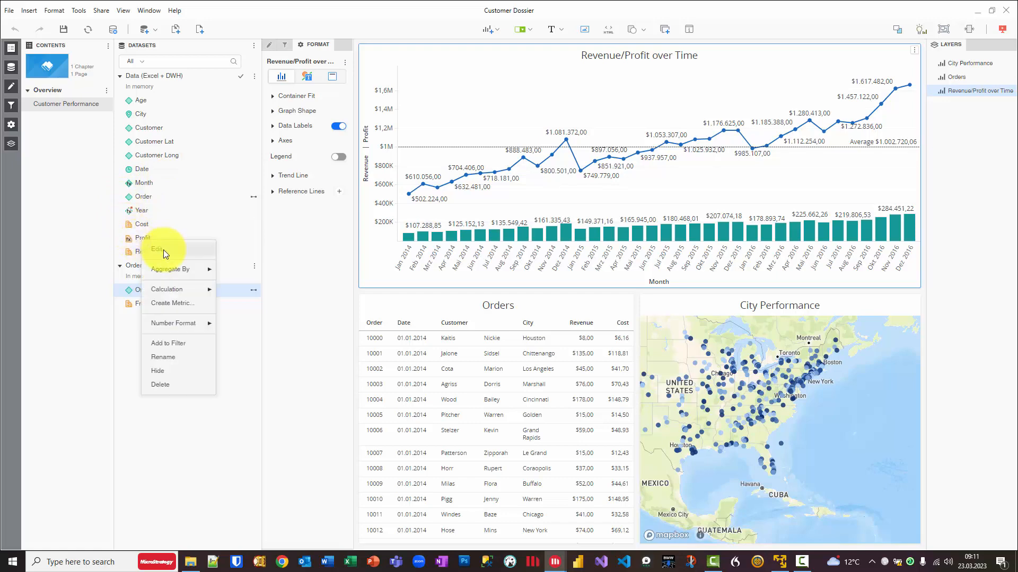
left_click(163, 250)
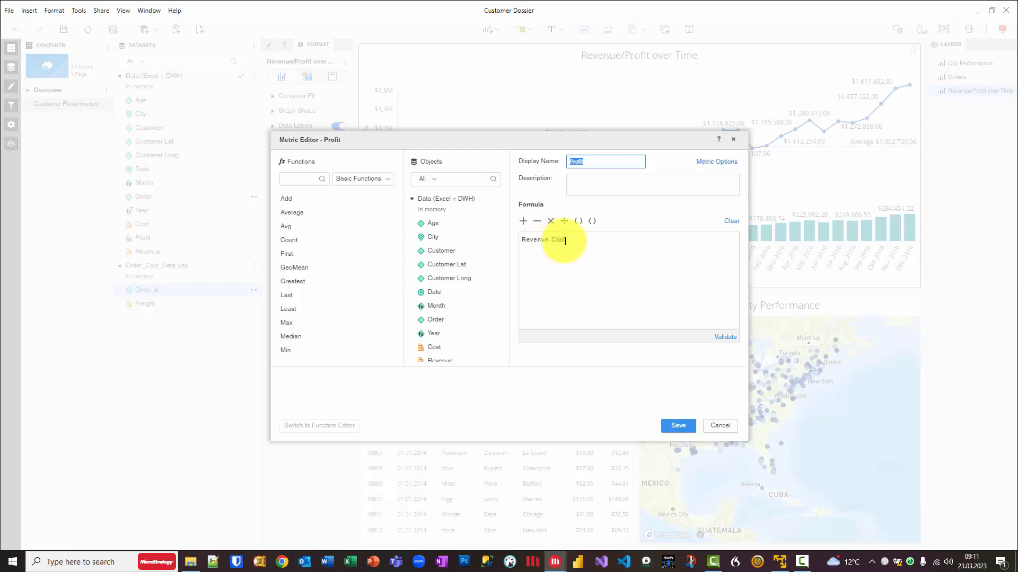
left_click(383, 179)
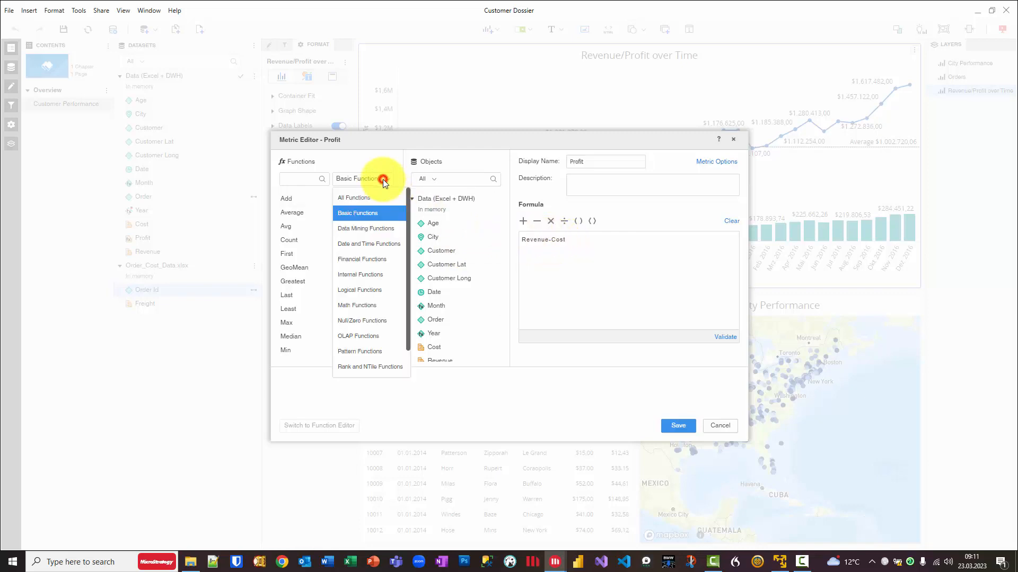
left_click(370, 259)
scroll(301, 251, "down", 10)
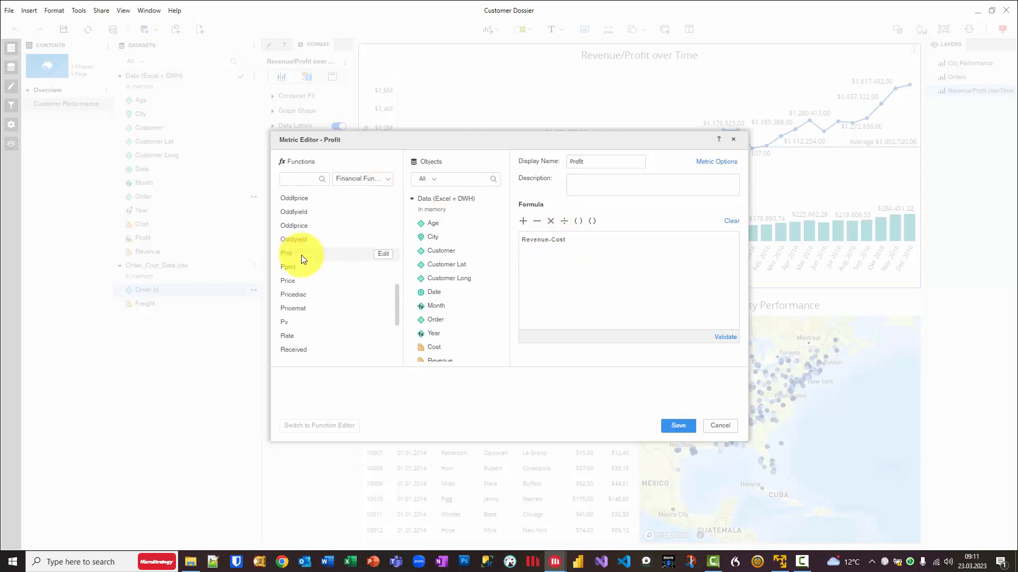
left_click(713, 424)
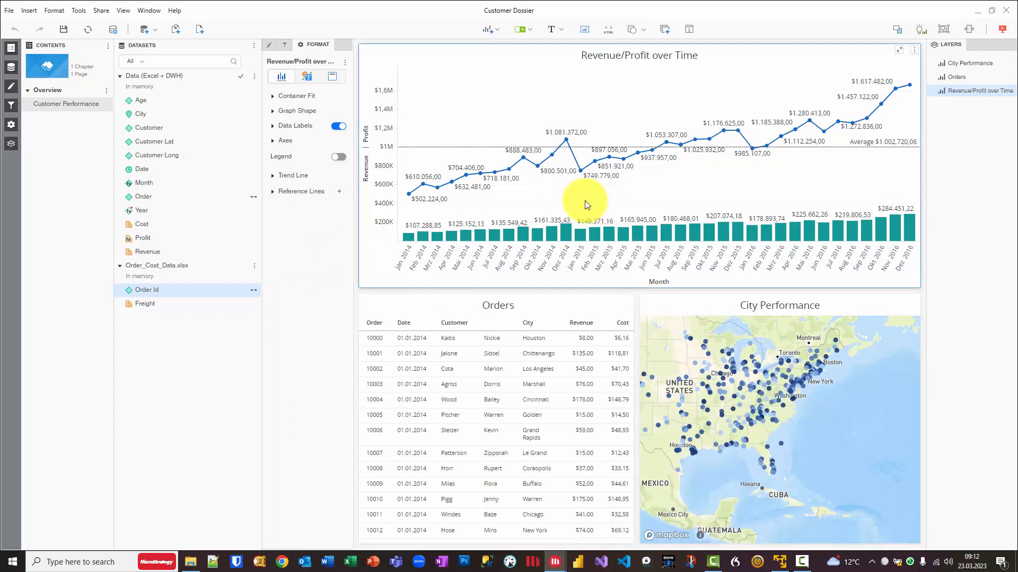
Look through the visualization gallery's chart types, including Line, without adding a visualization.
left_click(497, 31)
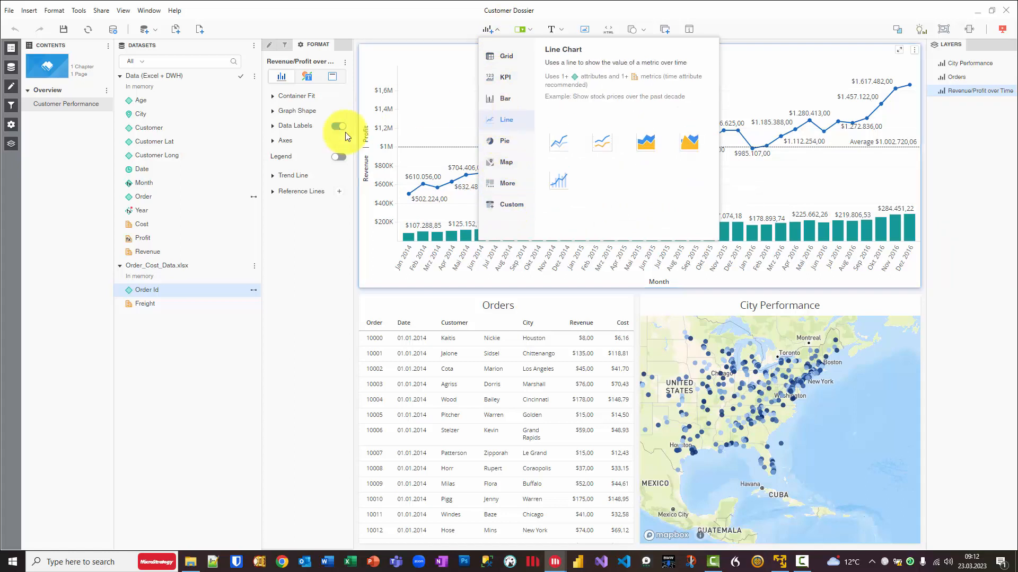
left_click(308, 216)
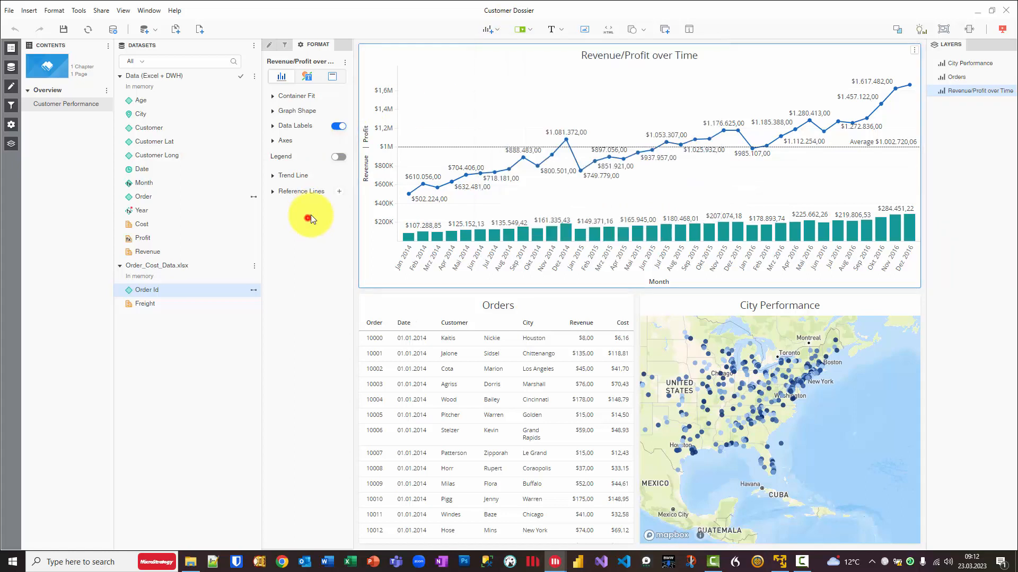
Review the objects used in Revenue/Profit over Time, Orders and City Performance, plus the map's layout options.
left_click(269, 45)
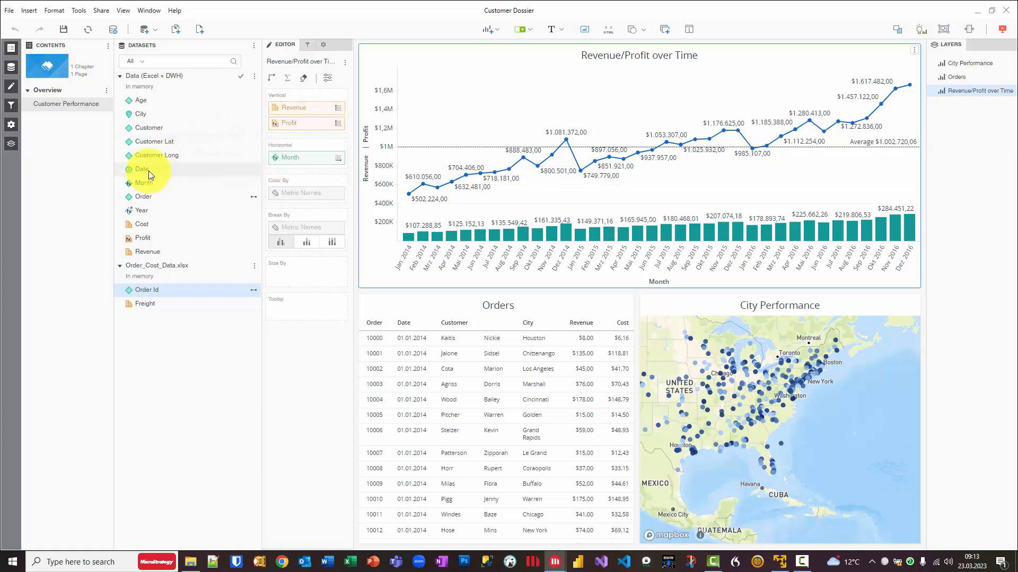
left_click(493, 302)
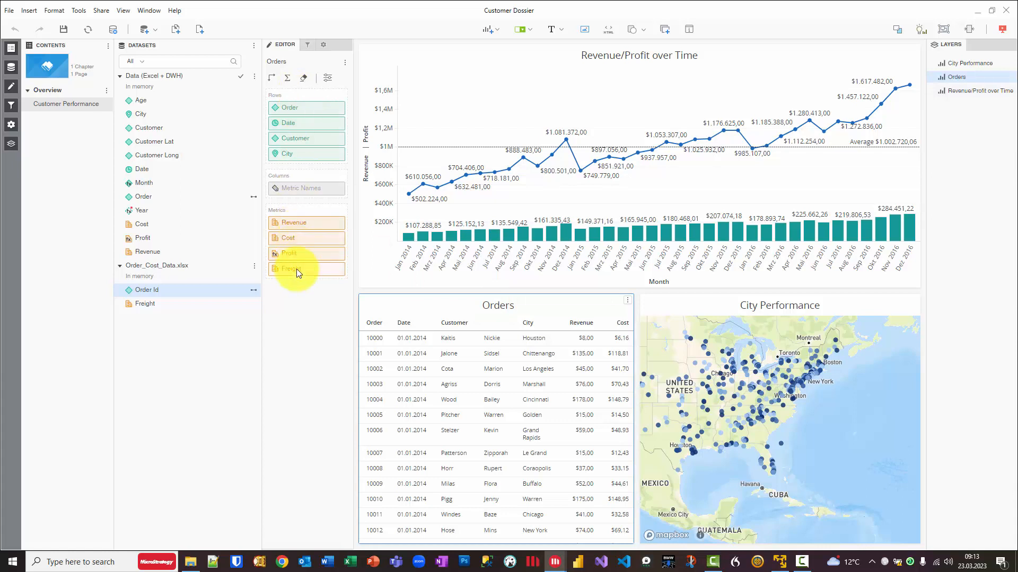
left_click(785, 302)
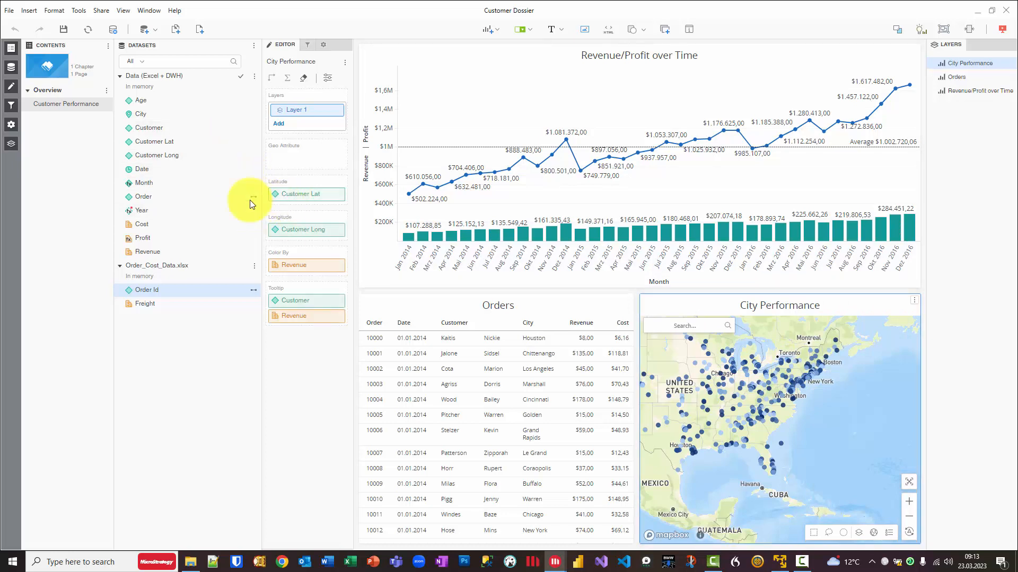
left_click(322, 44)
left_click(282, 95)
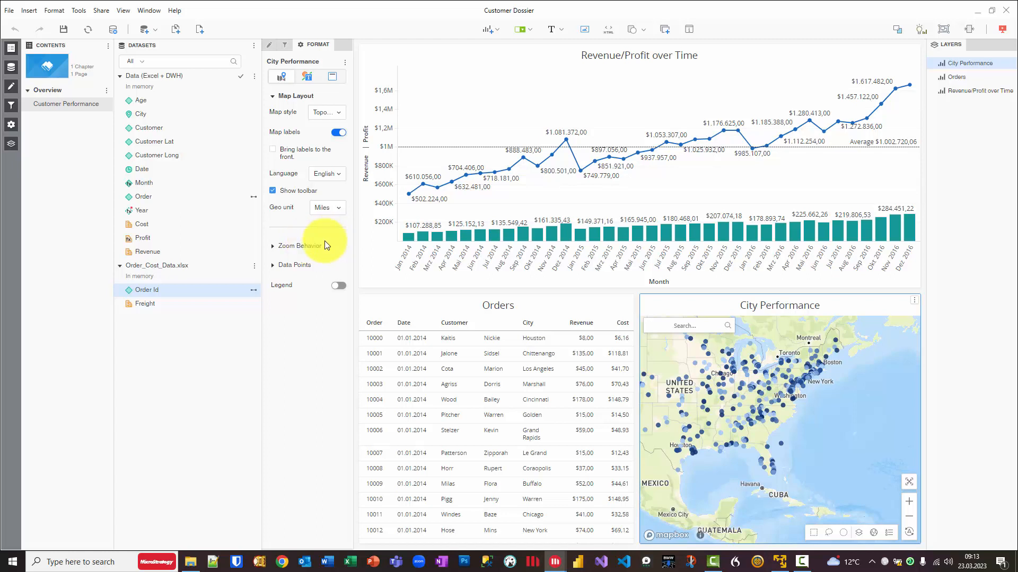
Add a new page and fill its grid with the Year and Month attributes and the Revenue and Freight metrics.
left_click(199, 30)
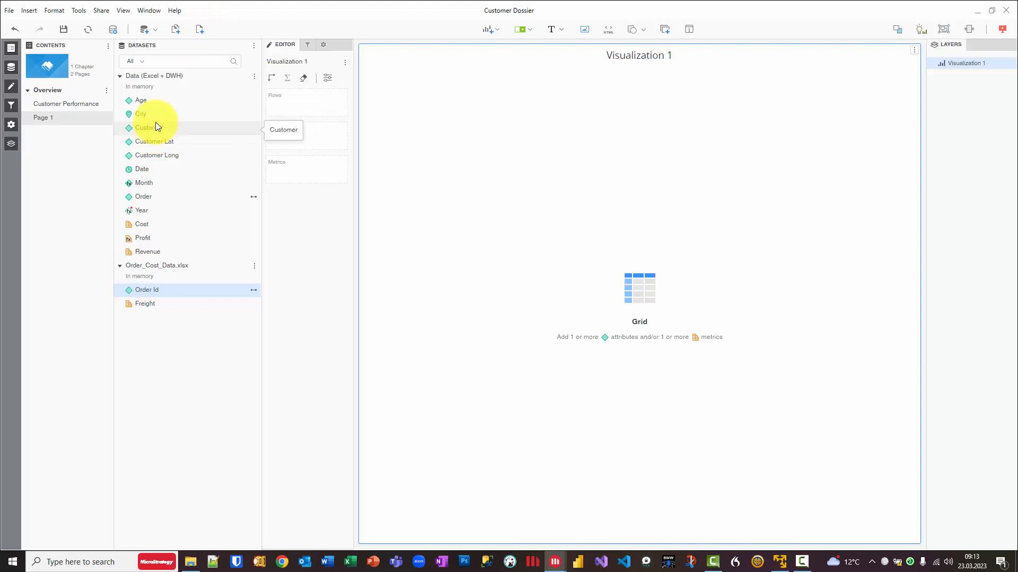
double_click(143, 210)
left_click(145, 183)
double_click(145, 182)
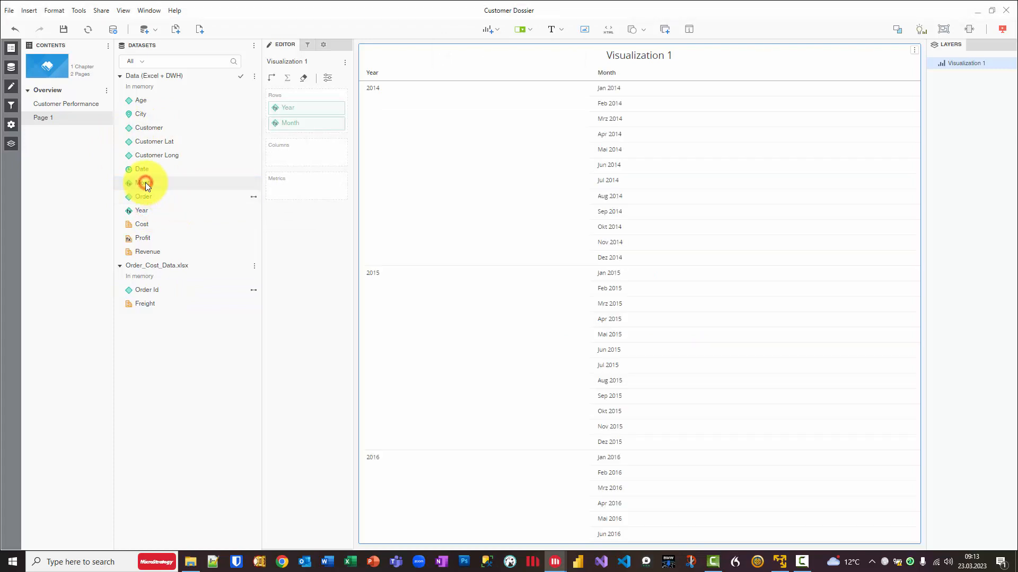
double_click(145, 250)
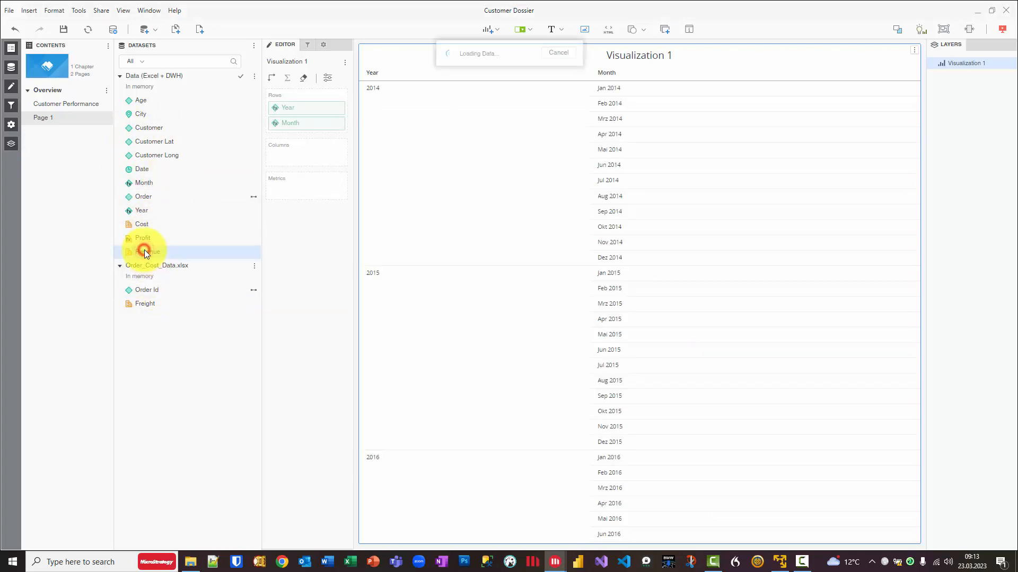
double_click(149, 301)
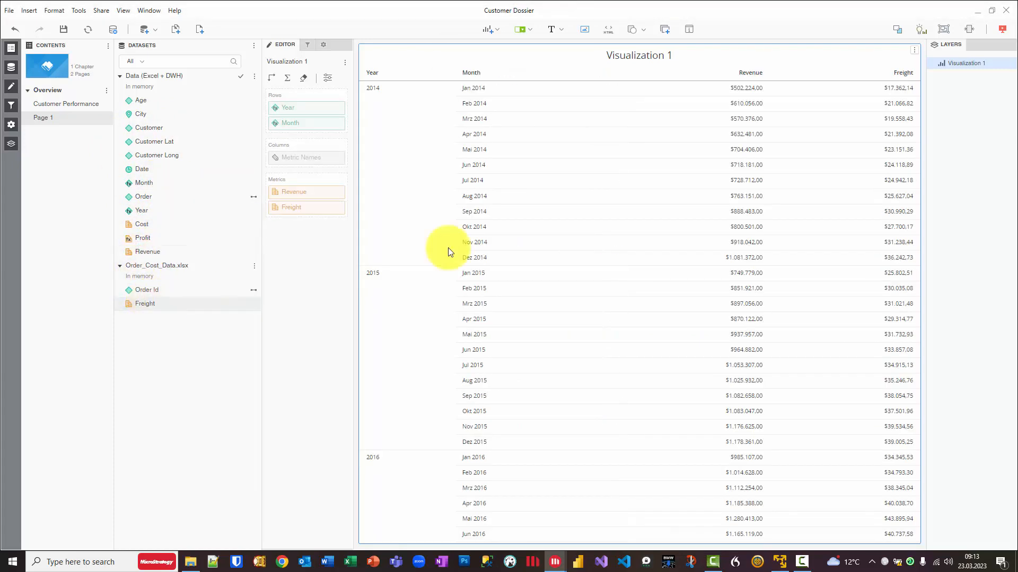
Add a Percent to Total shortcut metric by Year for the grid's Revenue column.
right_click(743, 72)
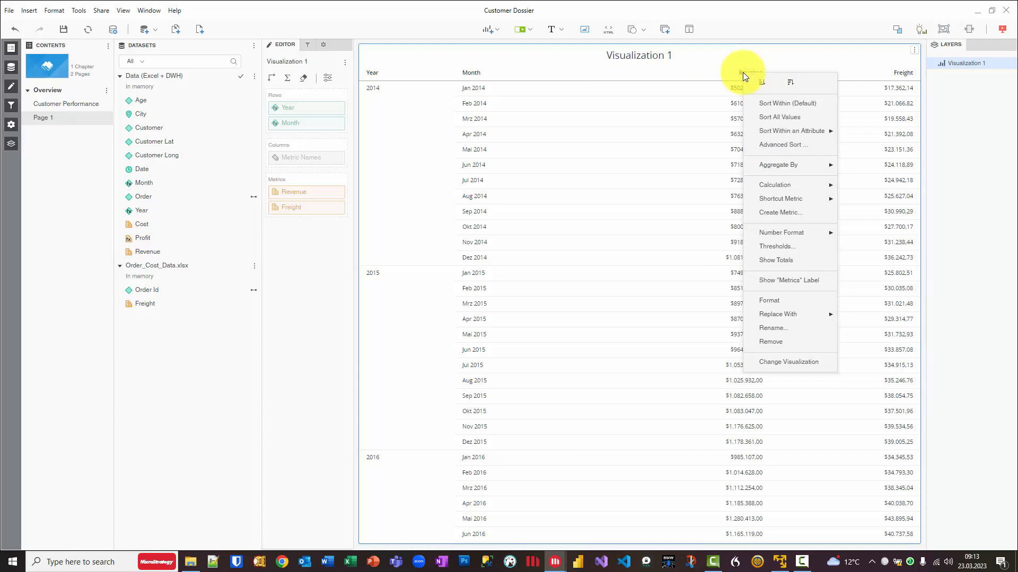
mouse_move(787, 199)
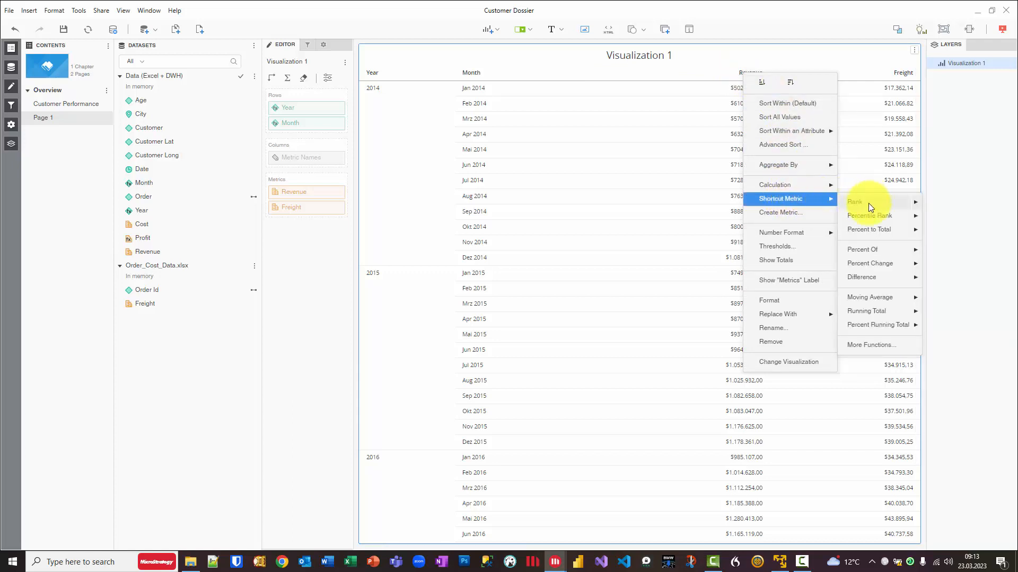
mouse_move(866, 230)
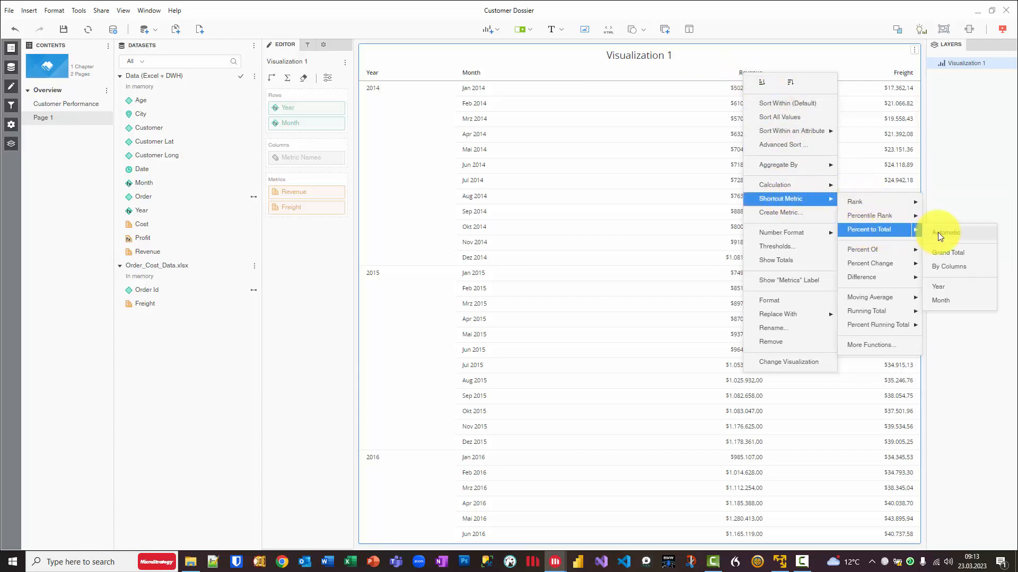
left_click(937, 287)
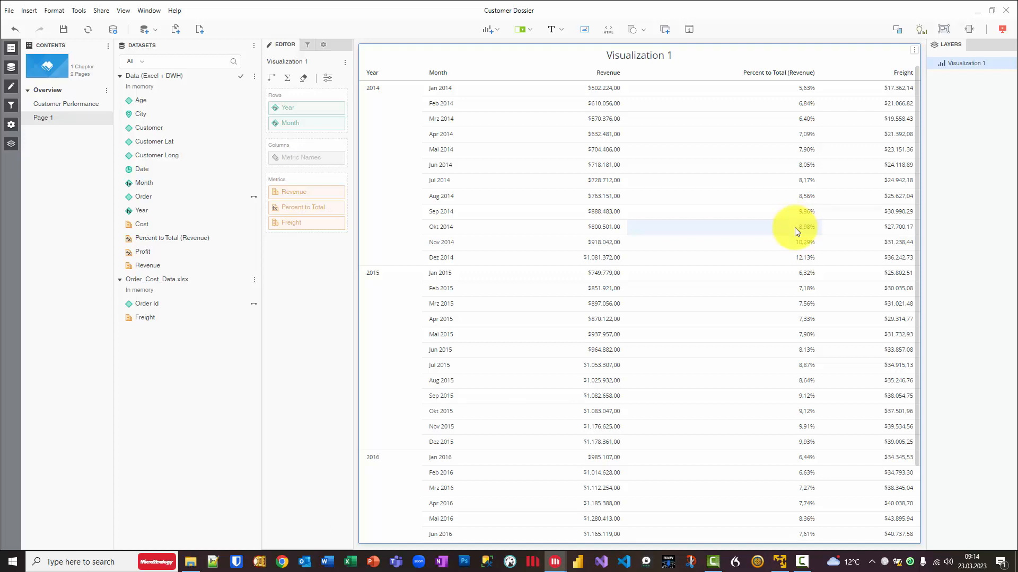
Open a new metric for the Data (Excel + DWH) dataset and view the available function categories.
left_click(254, 77)
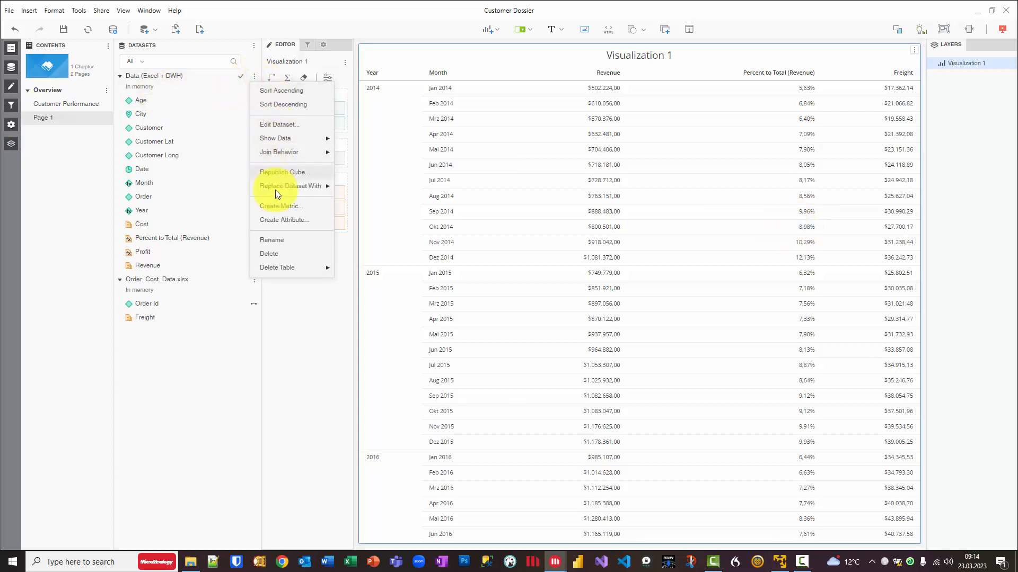
left_click(278, 208)
left_click(386, 178)
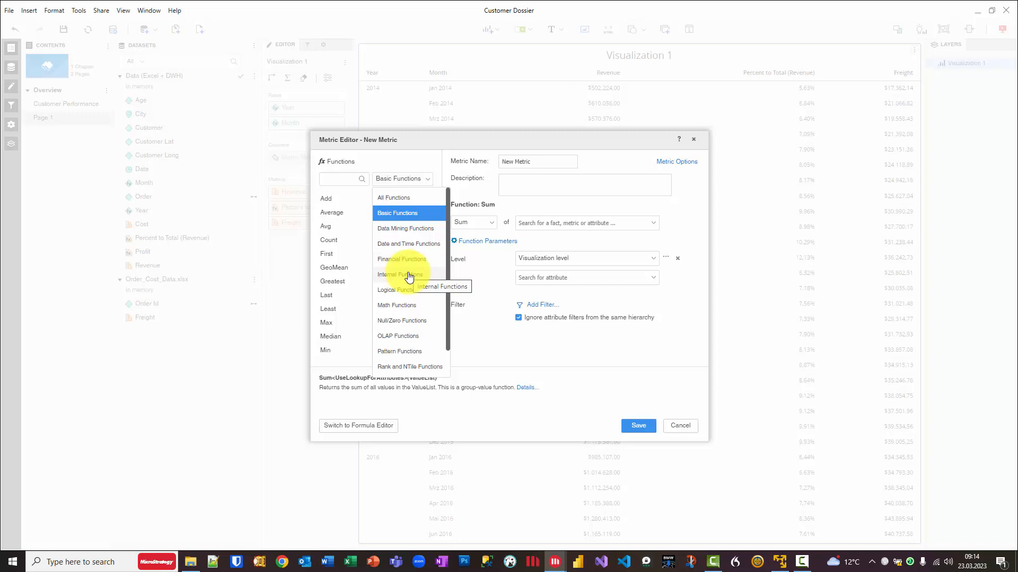
left_click(466, 328)
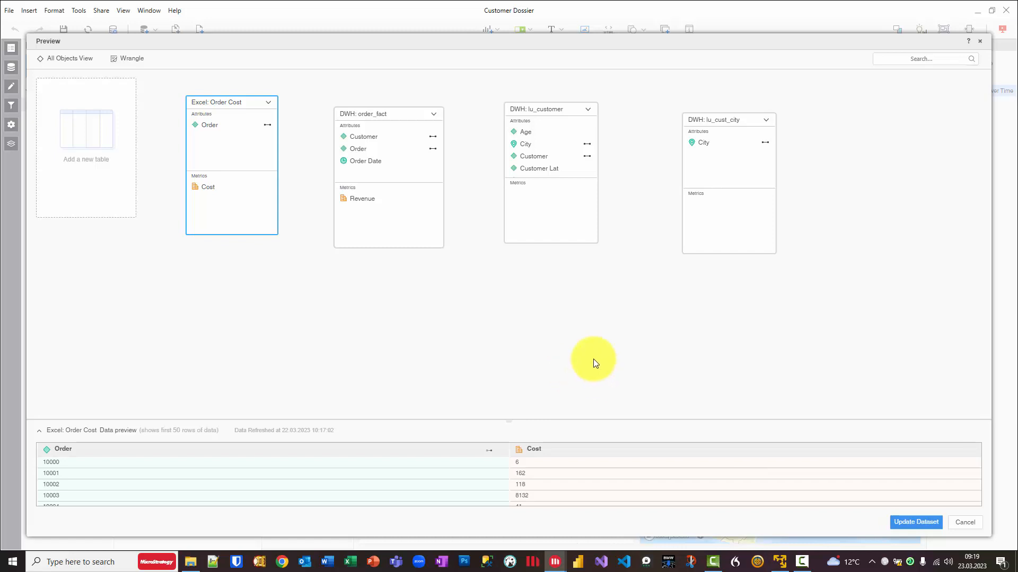
Wrangle the DWH: order_fact table, splitting the ship_date column on the custom separator T.
left_click(435, 118)
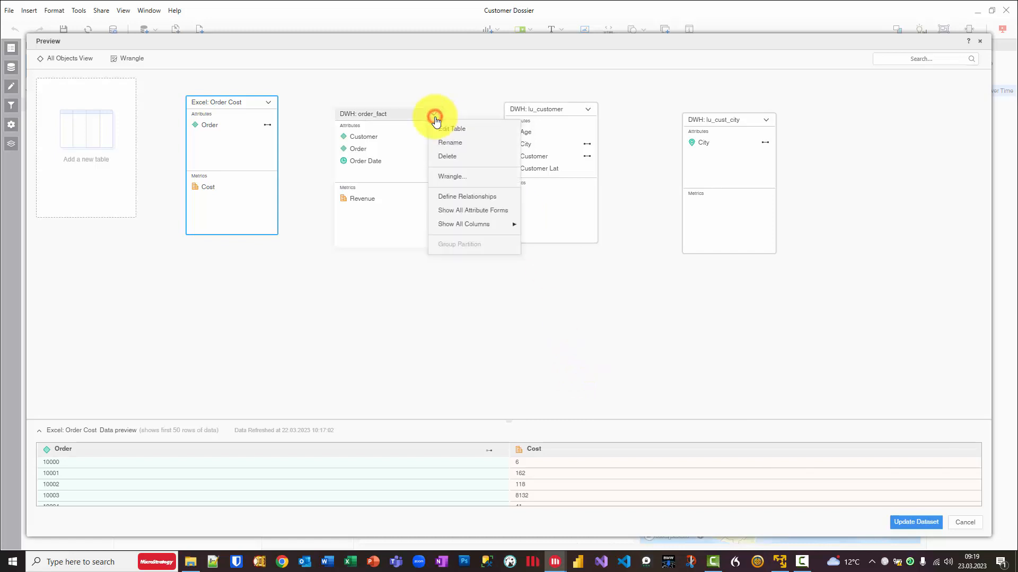
left_click(457, 178)
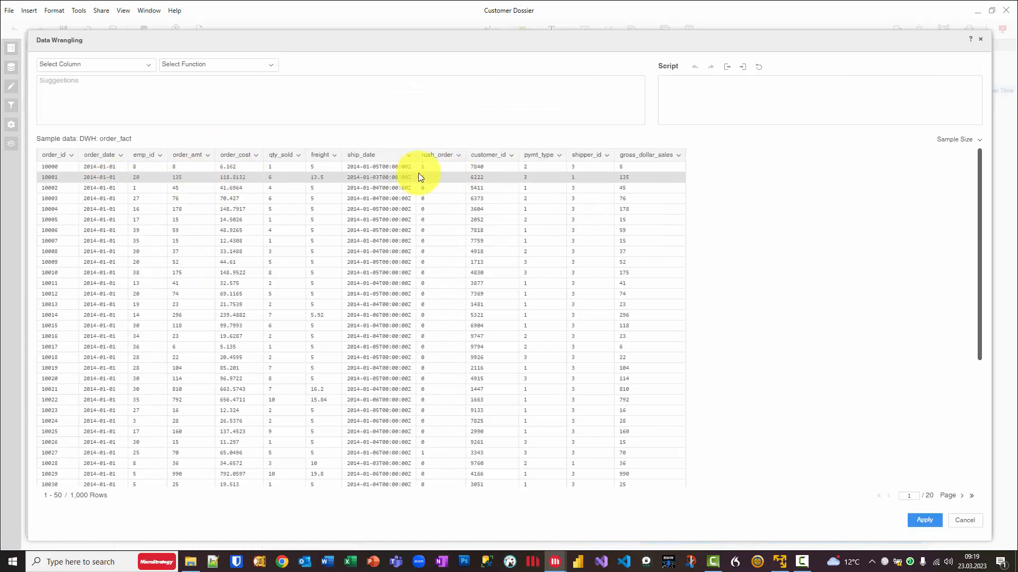
left_click(387, 155)
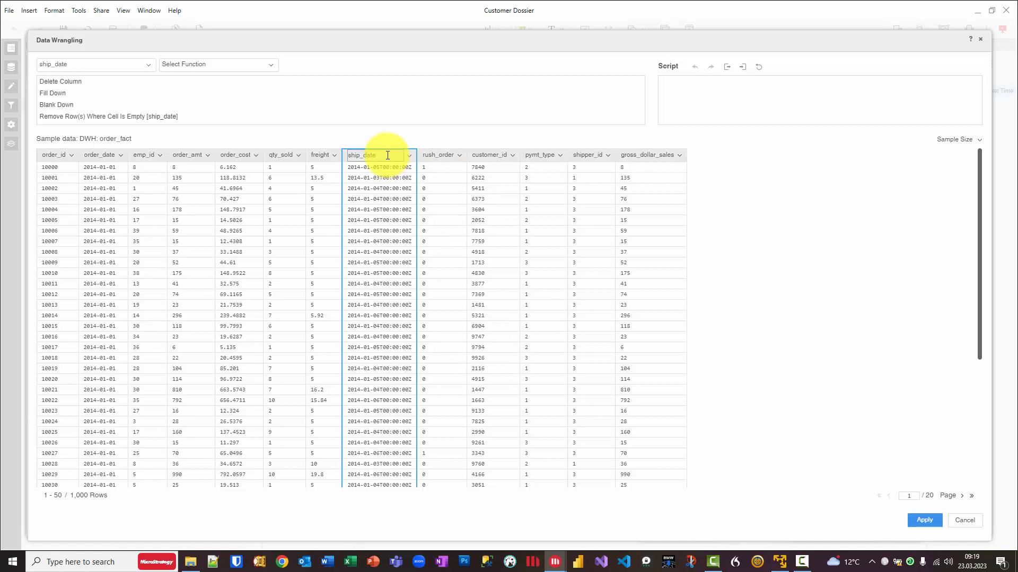
left_click(263, 64)
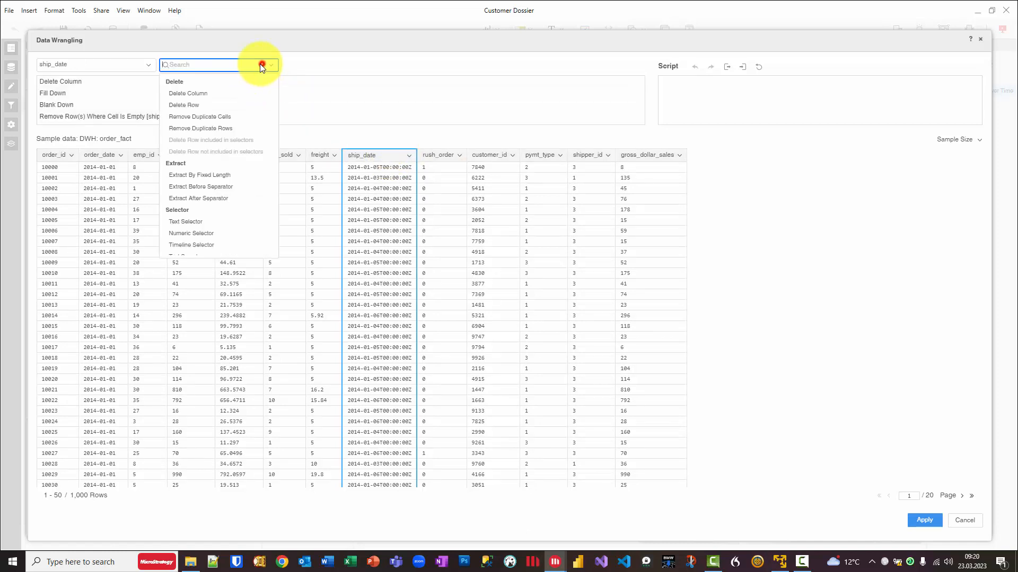
scroll(244, 103, "down", 3)
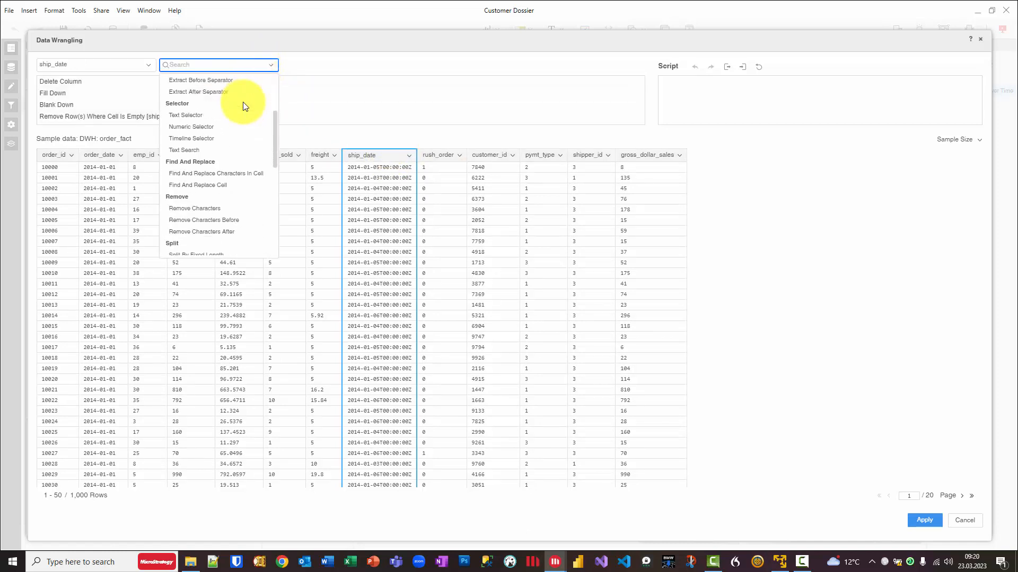
scroll(243, 102, "down", 2)
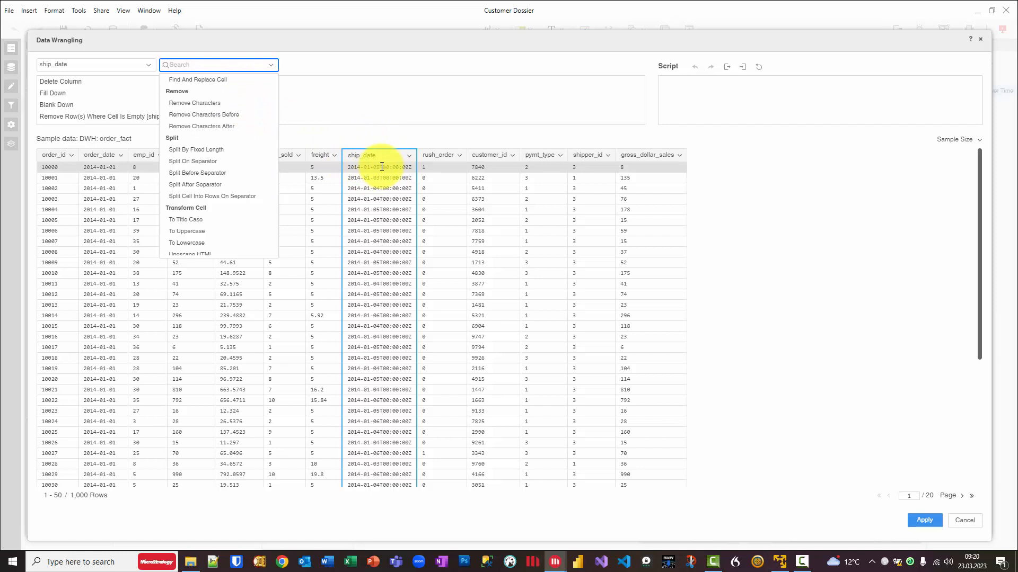
left_click(193, 161)
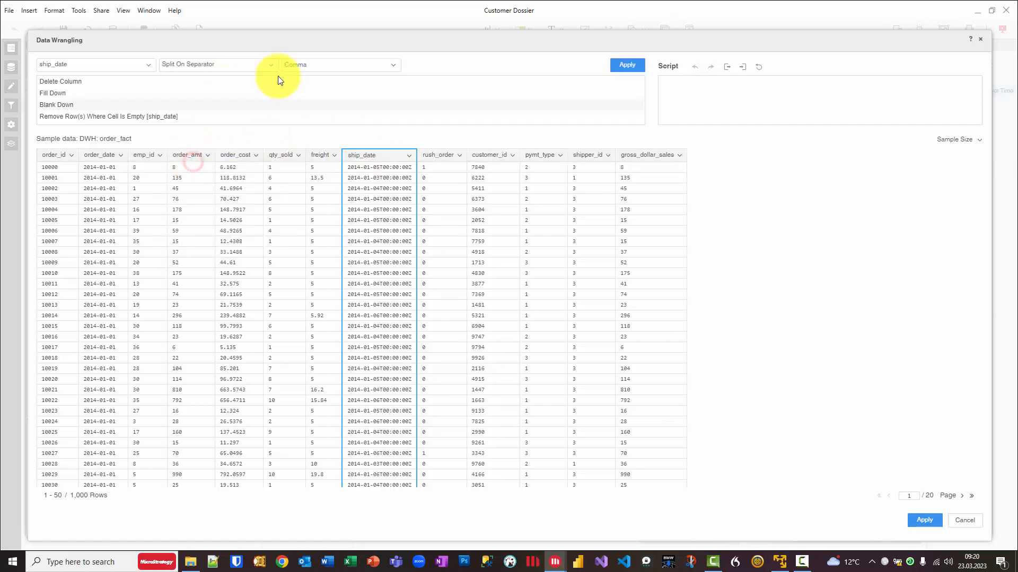
left_click(305, 62)
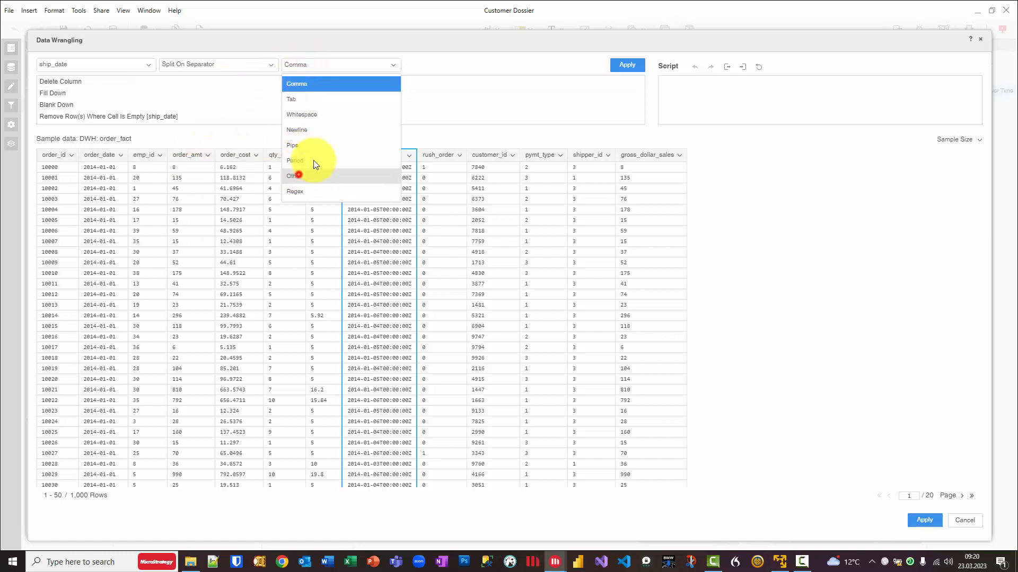
left_click(297, 174)
left_click(423, 61)
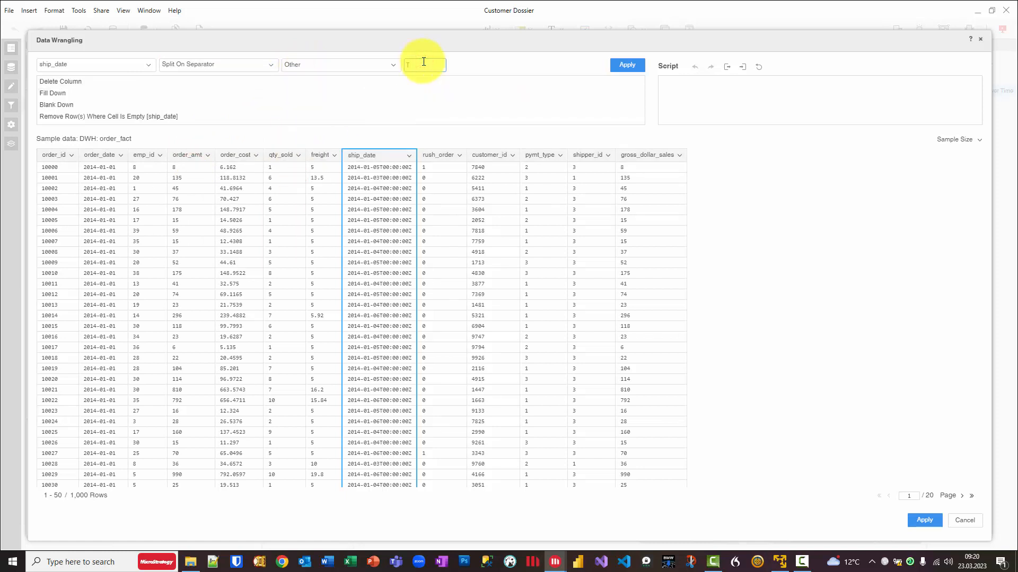
left_click(626, 64)
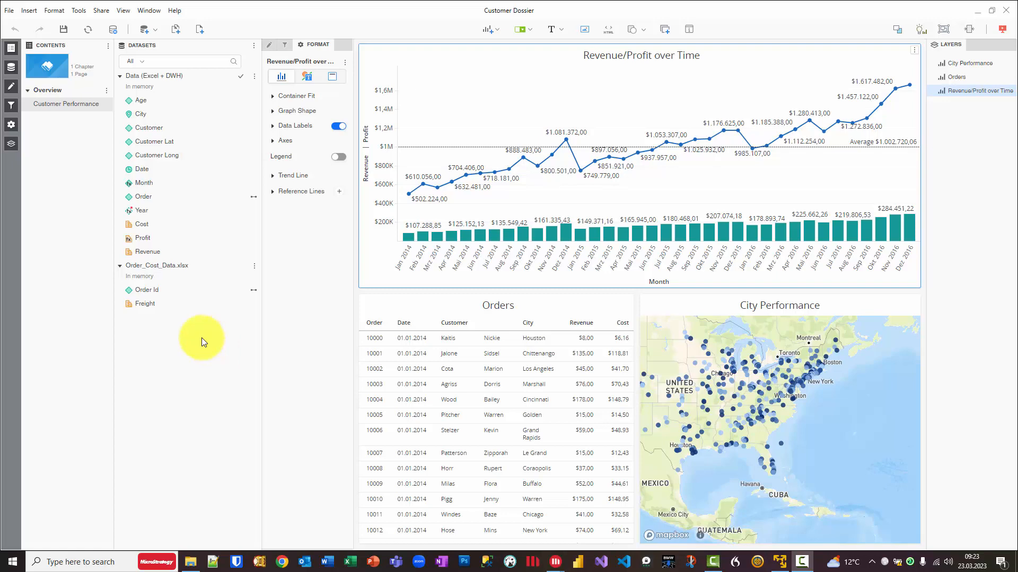
left_click(9, 10)
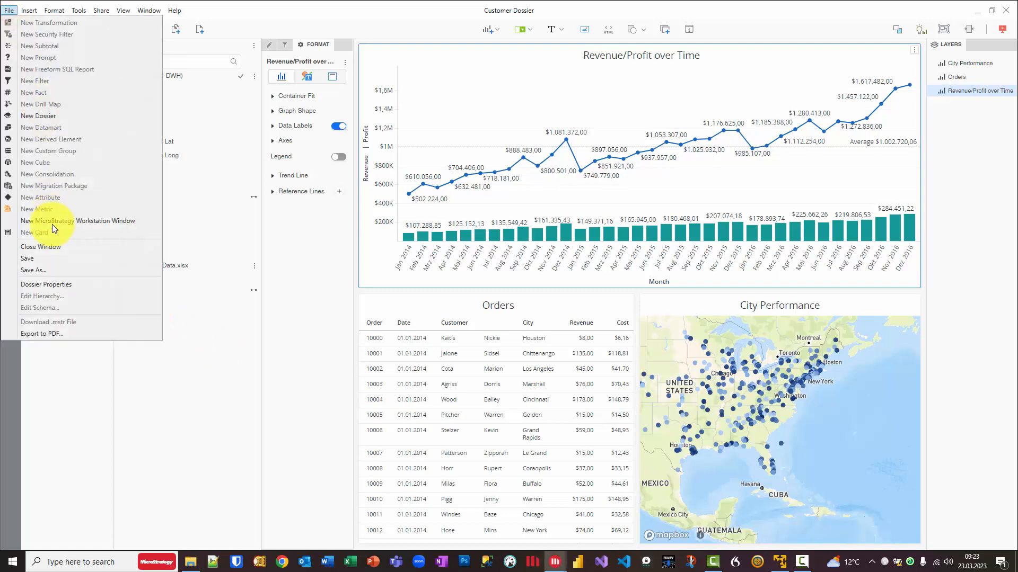
left_click(46, 269)
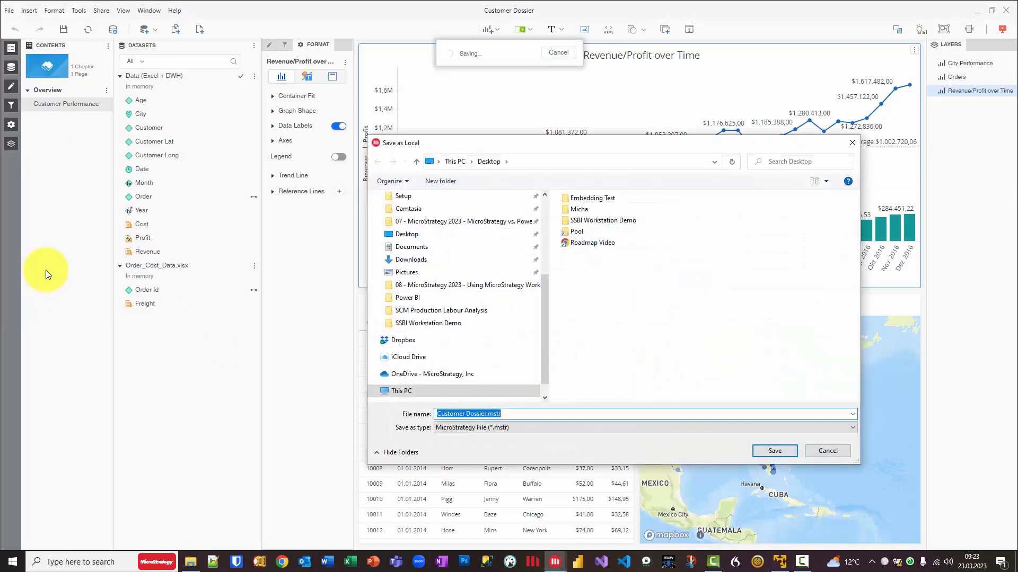
left_click(600, 220)
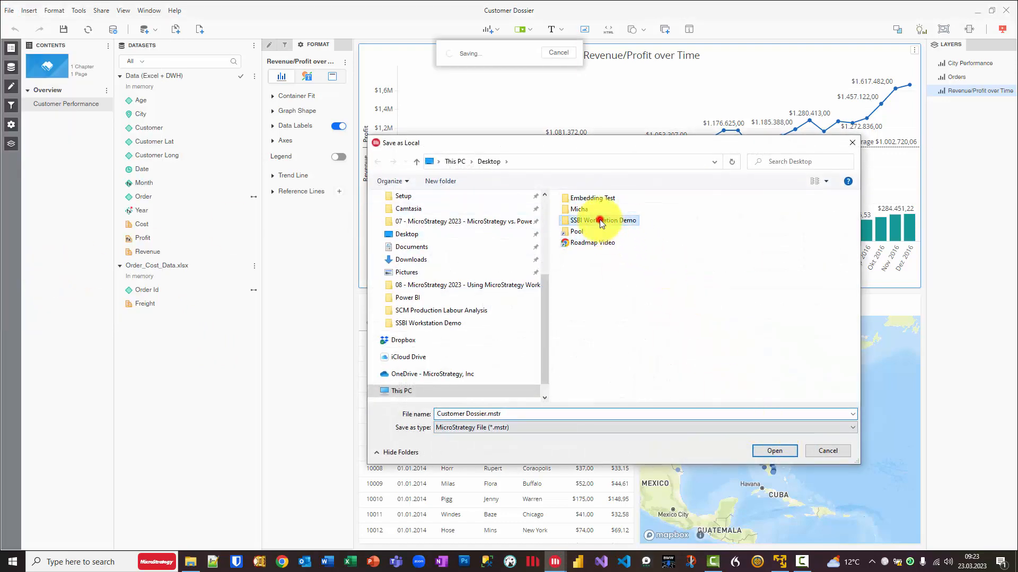
double_click(600, 220)
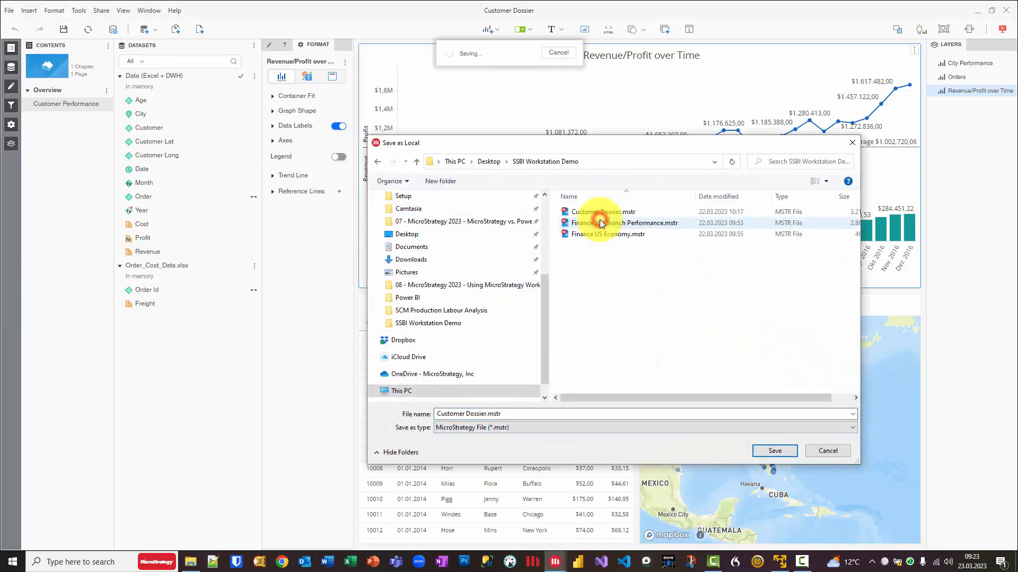
left_click(829, 453)
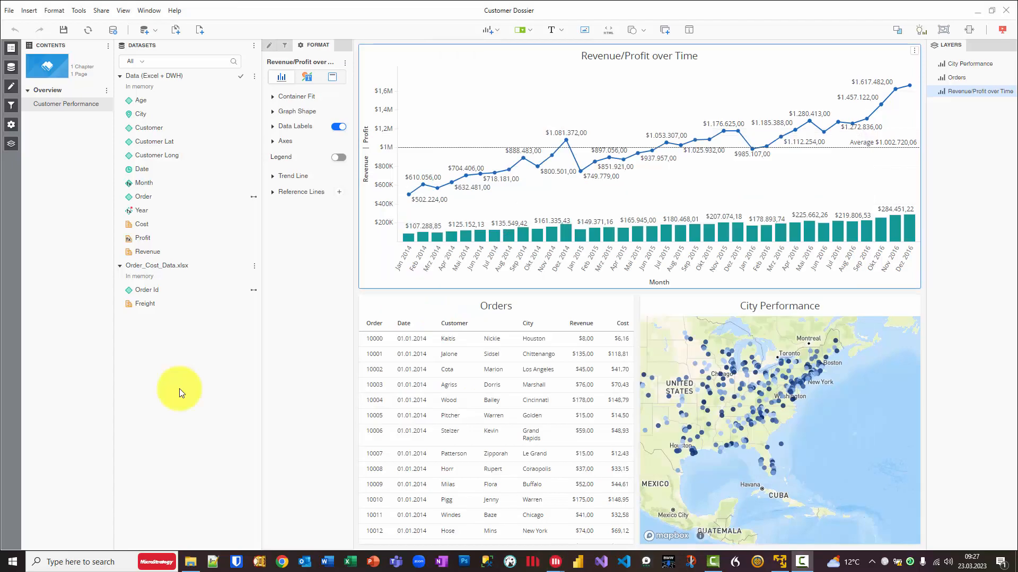
Republish the Data (Excel + DWH) cube, uploading Order_Cost_Data.xlsx and refreshing all four sources with the Replace existing data policy.
left_click(254, 77)
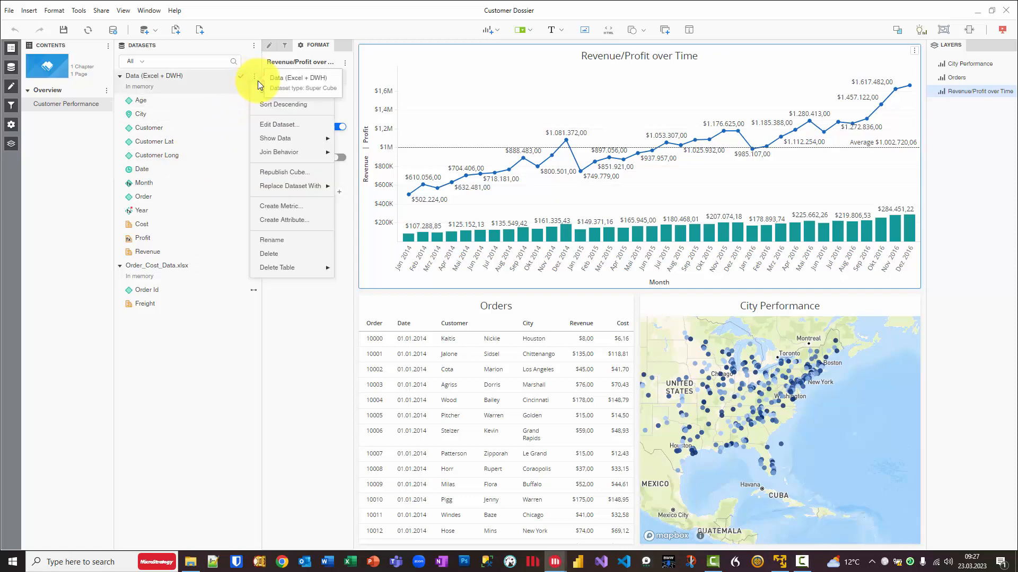
left_click(281, 172)
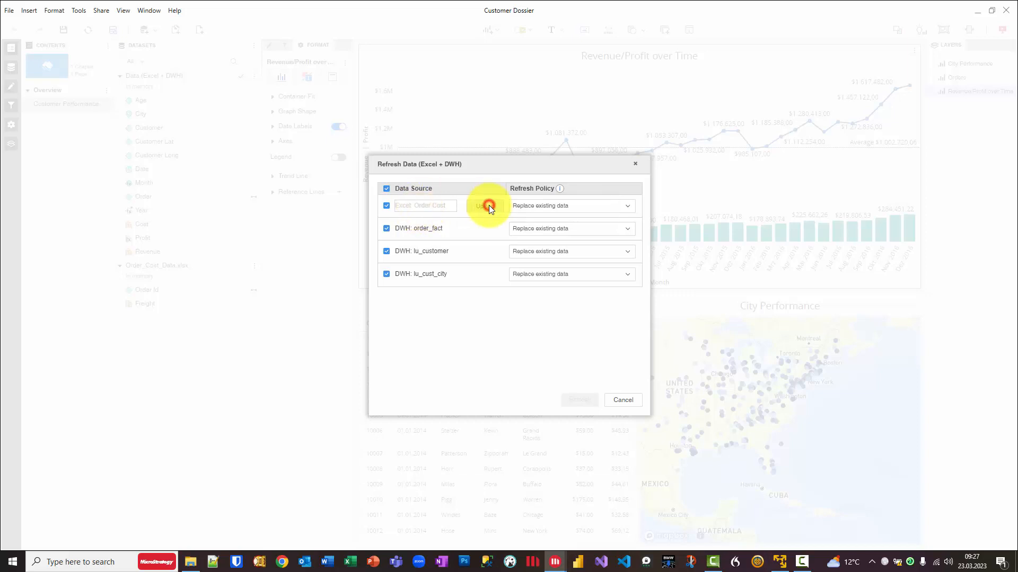
left_click(488, 205)
double_click(609, 208)
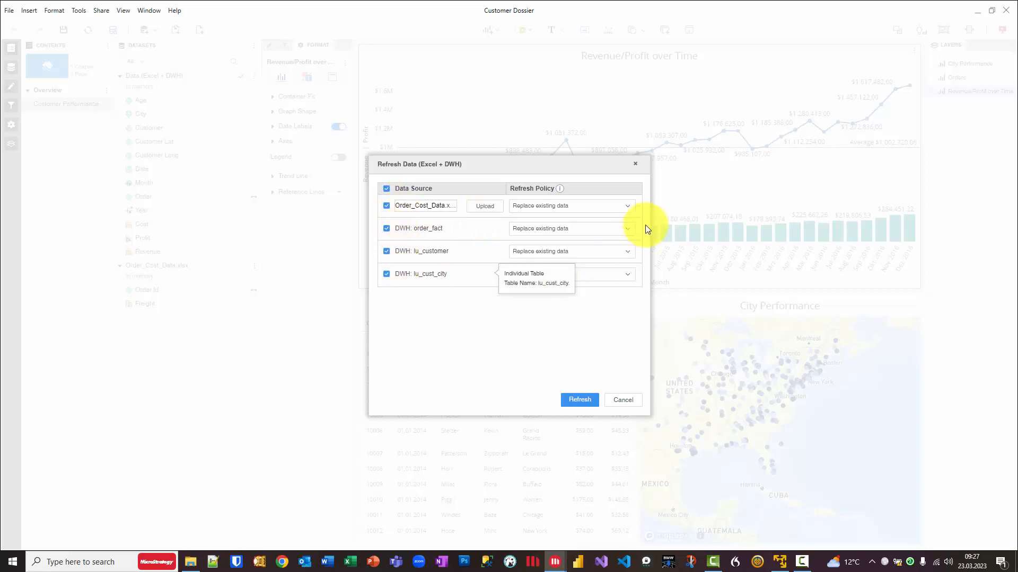
left_click(628, 229)
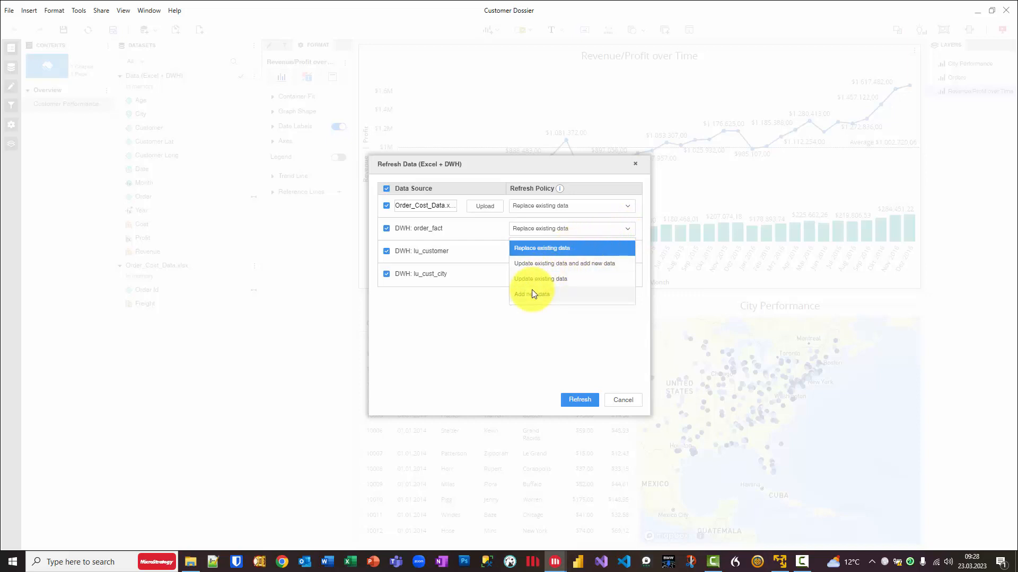
left_click(460, 347)
left_click(576, 401)
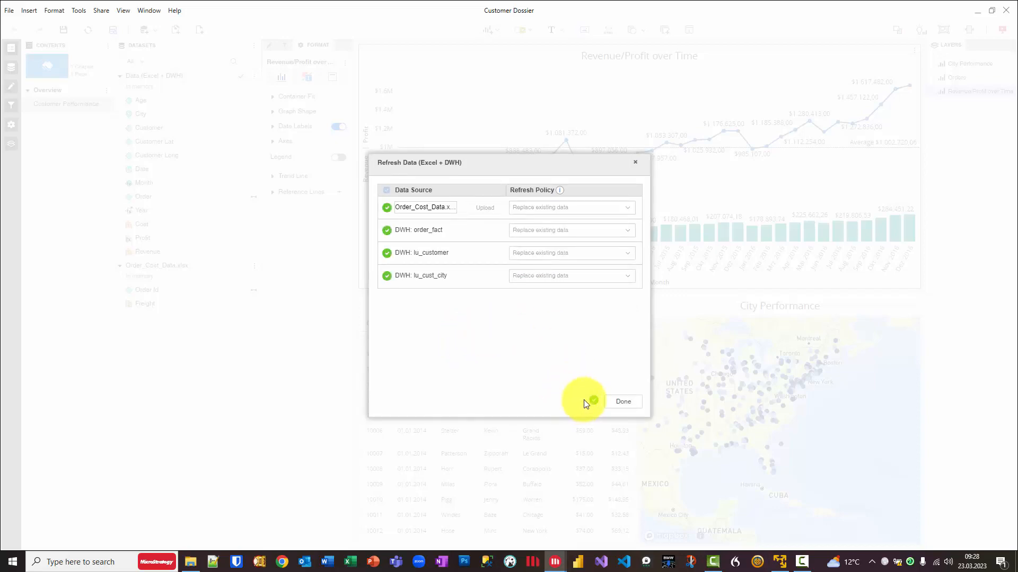
left_click(621, 401)
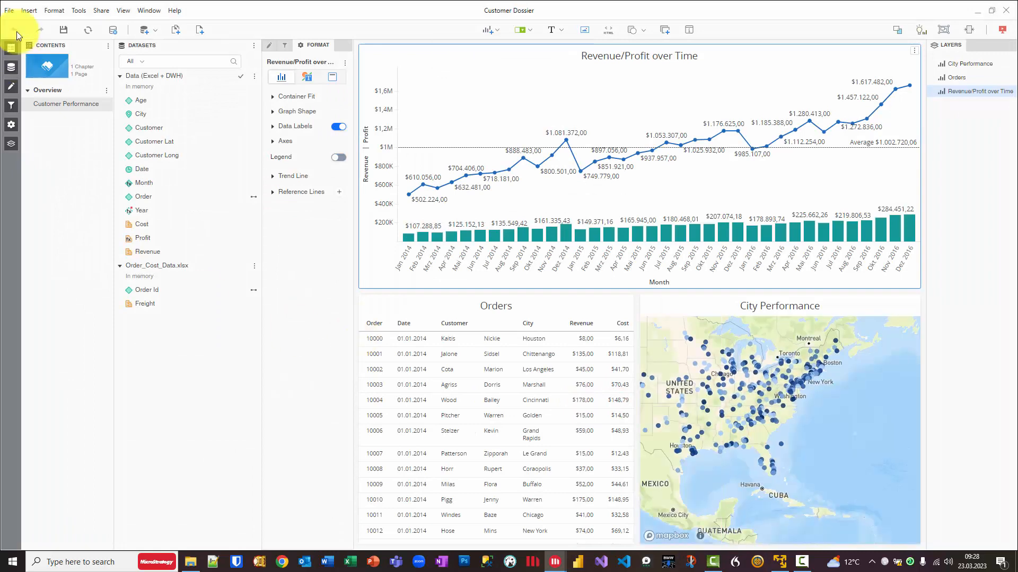
Save the Customer Dossier with its republished data.
left_click(10, 11)
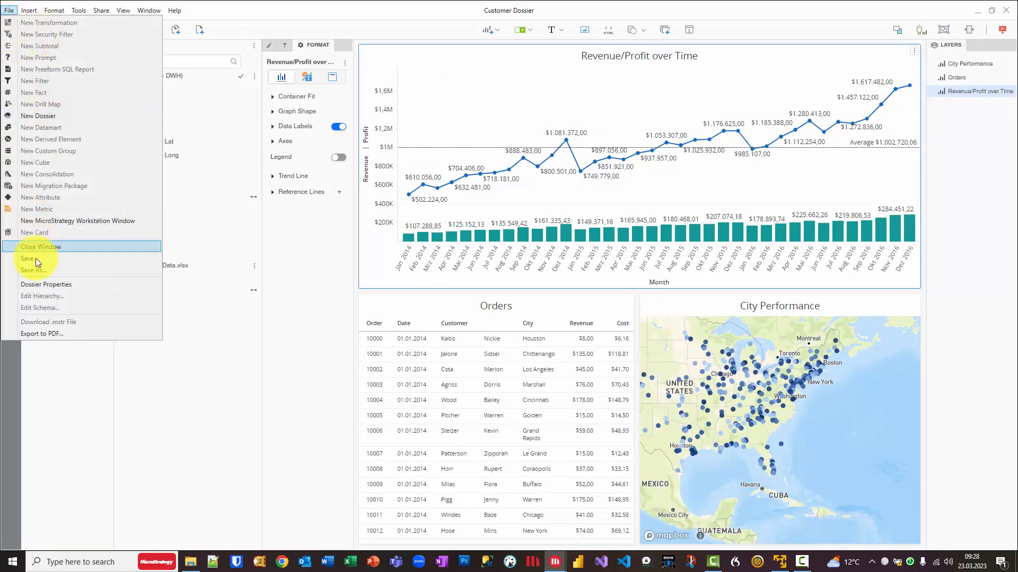
left_click(55, 348)
left_click(61, 29)
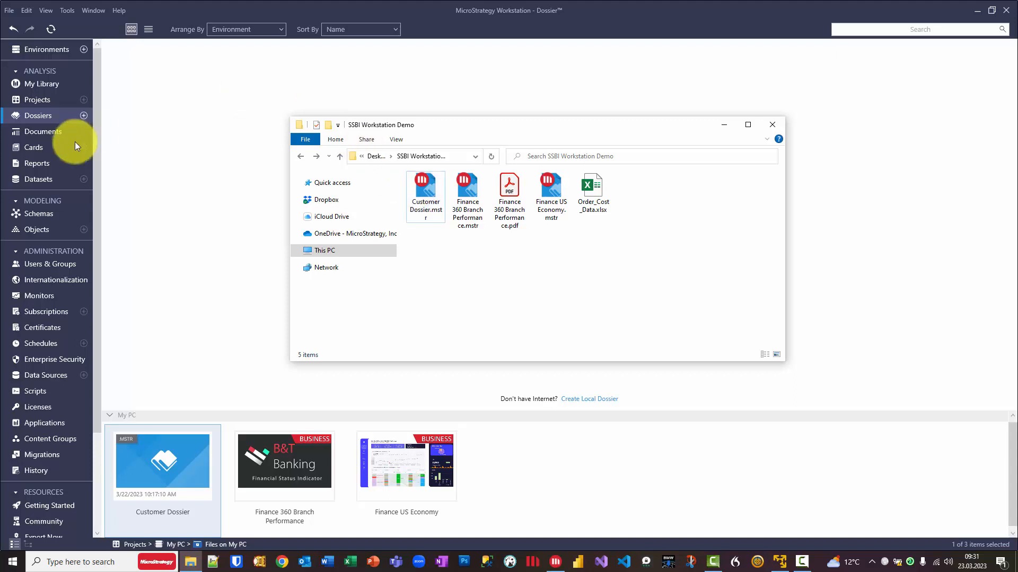
Go to the Workstation environments and connect to the Local environment.
left_click(144, 134)
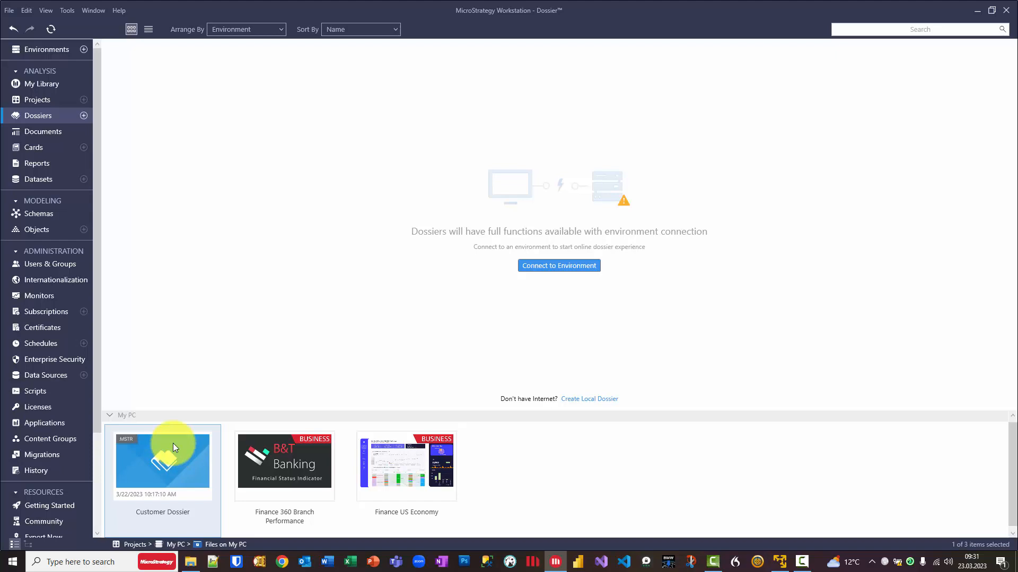
left_click(42, 50)
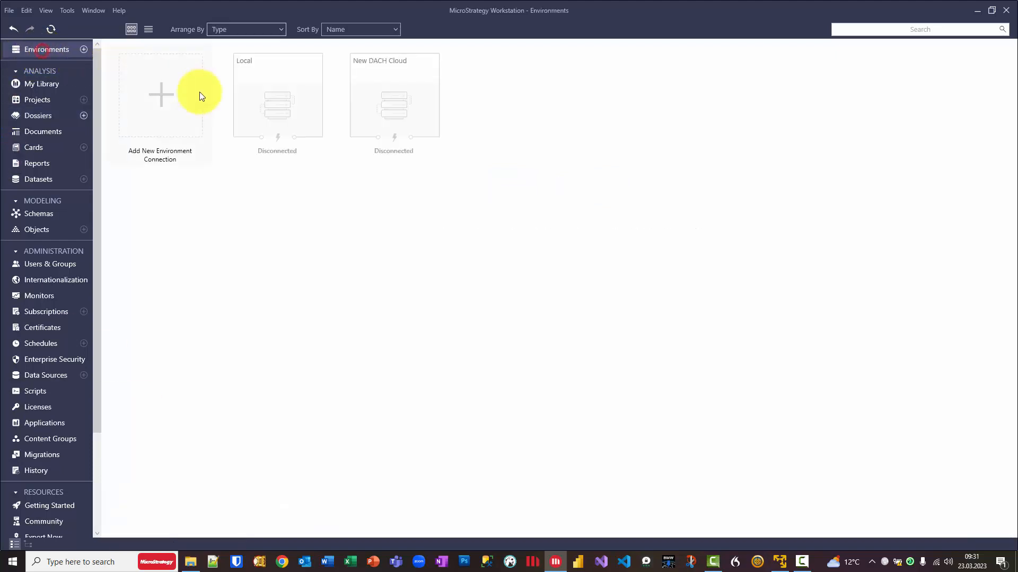
left_click(259, 78)
right_click(258, 79)
left_click(286, 85)
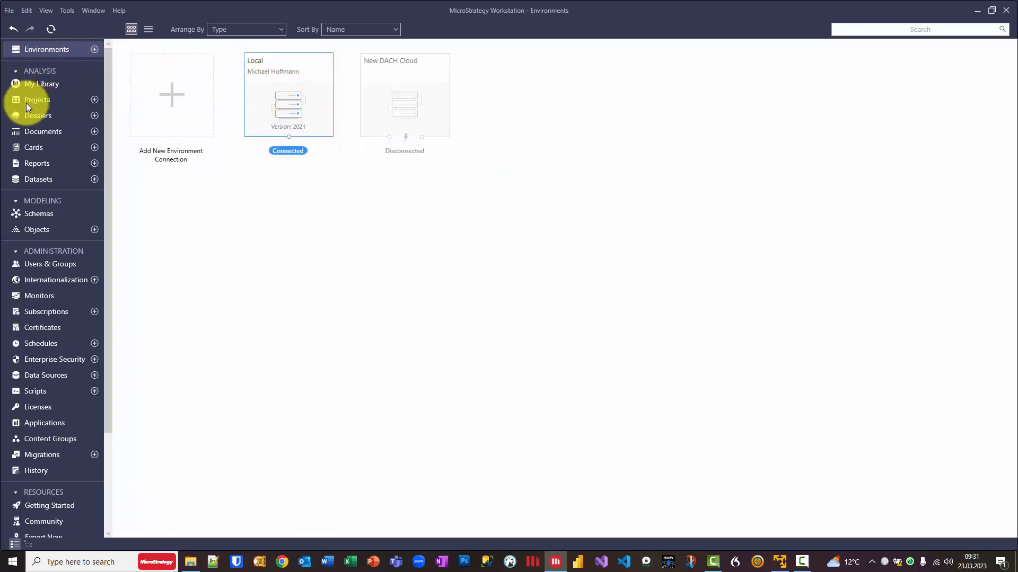
Browse the dossiers of the Local environment and collapse their group to reach the My PC dossiers.
left_click(33, 116)
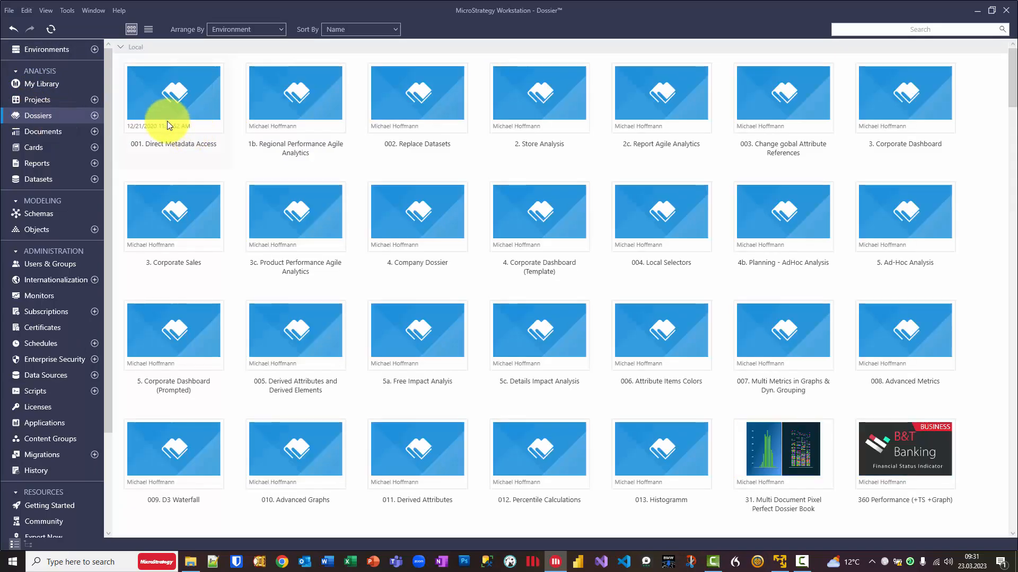
scroll(206, 159, "down", 3)
scroll(206, 158, "down", 8)
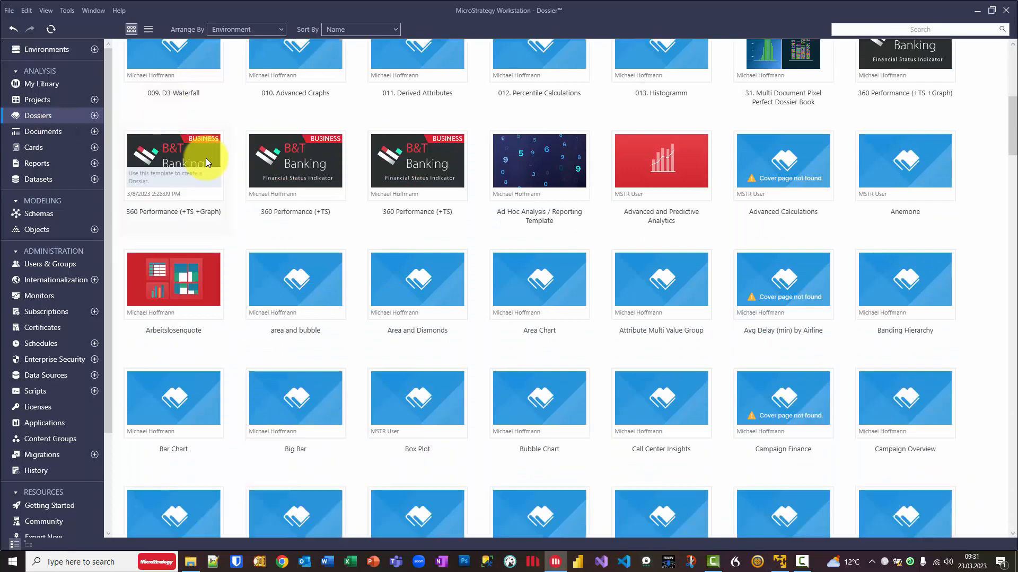
scroll(205, 158, "up", 11)
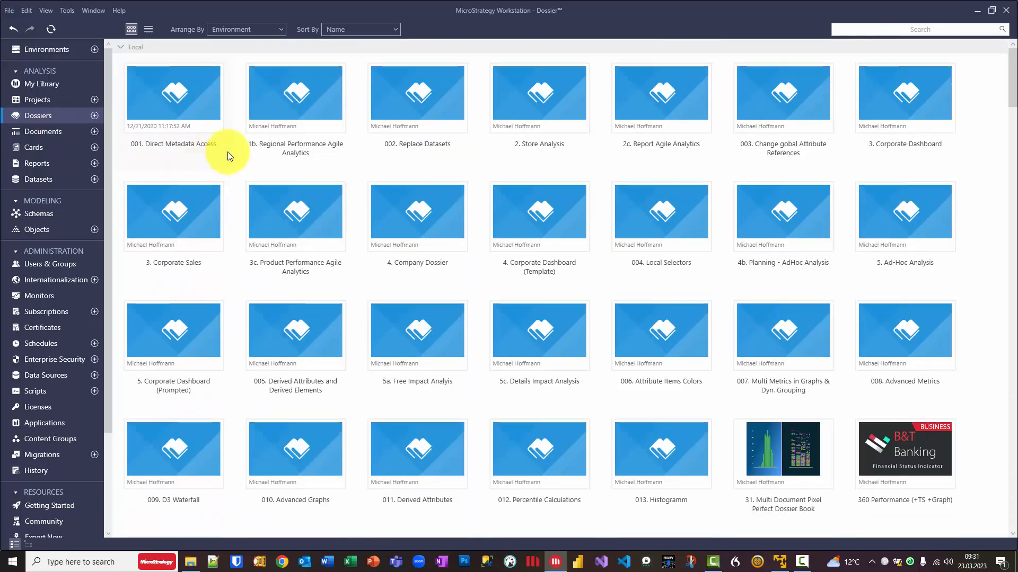
left_click(120, 48)
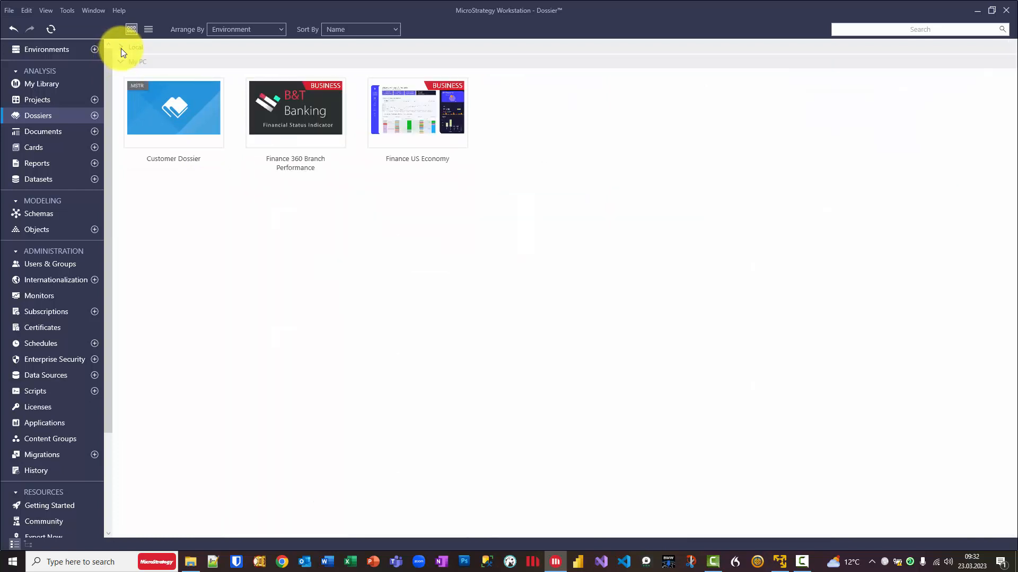
Send the local Customer Dossier to the Library, saving it in MicroStrategy Tutorial > My Personal Objects > My Reports of the Local environment.
right_click(165, 107)
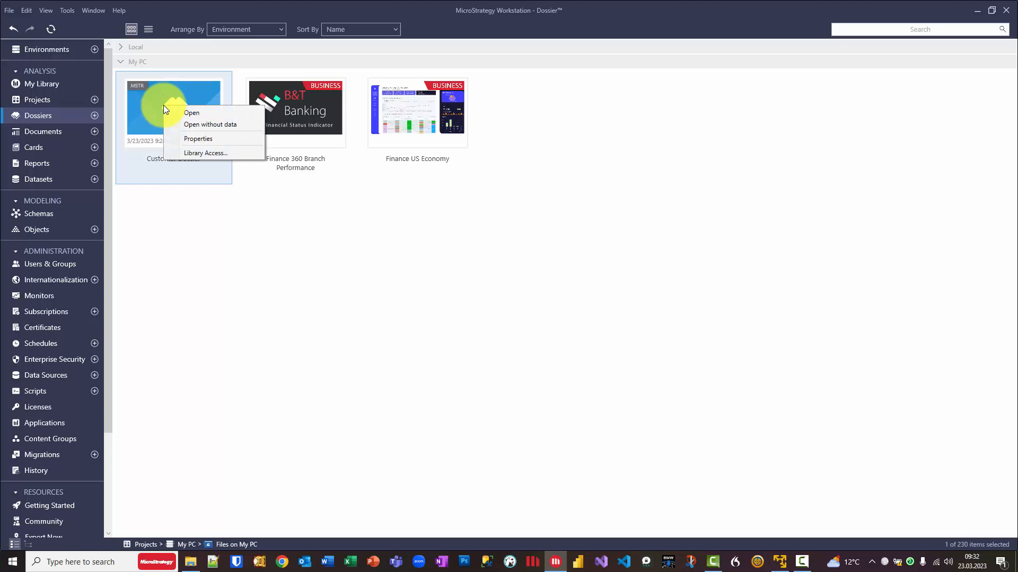
left_click(206, 153)
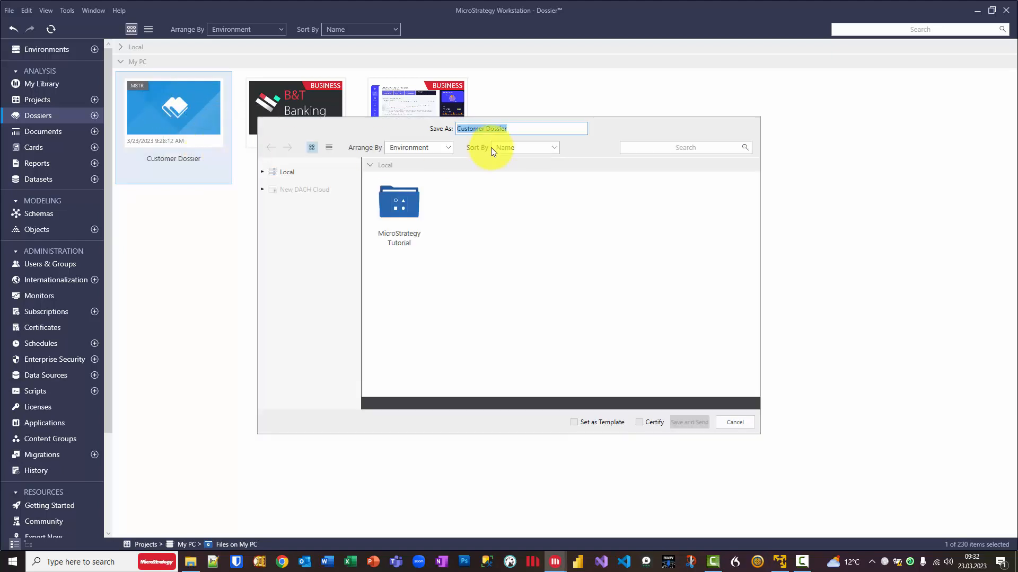
double_click(400, 204)
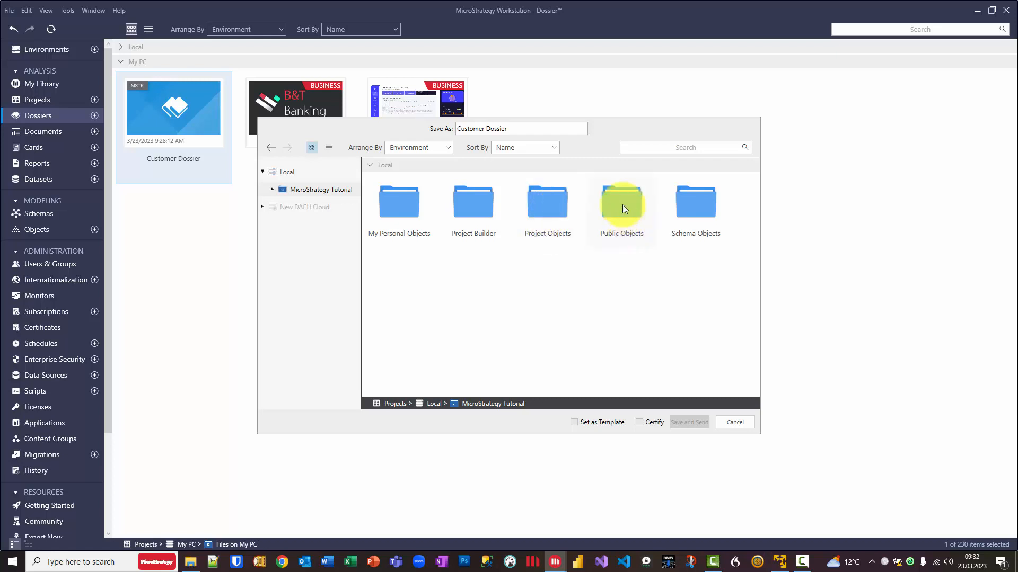
double_click(387, 203)
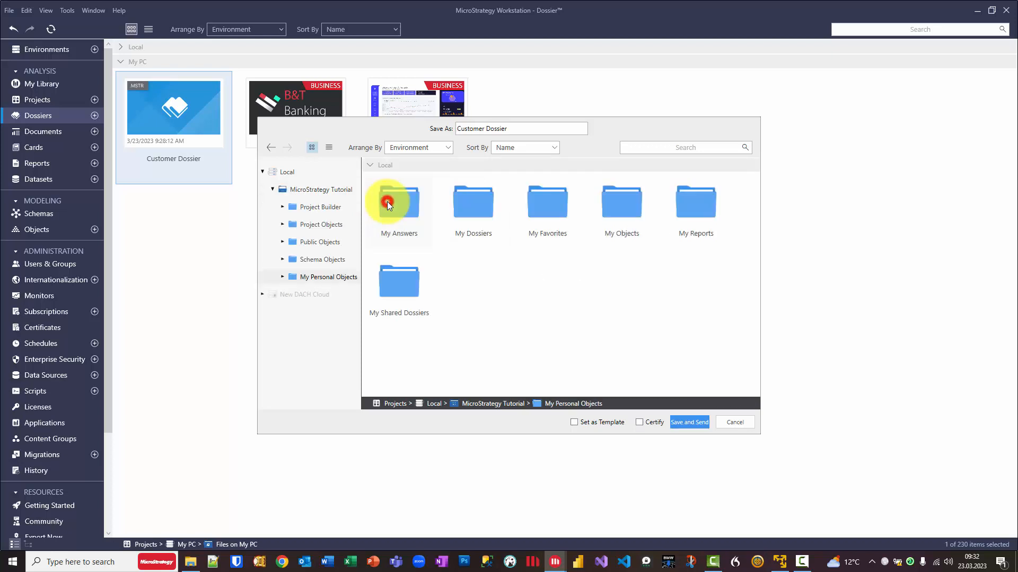
double_click(697, 207)
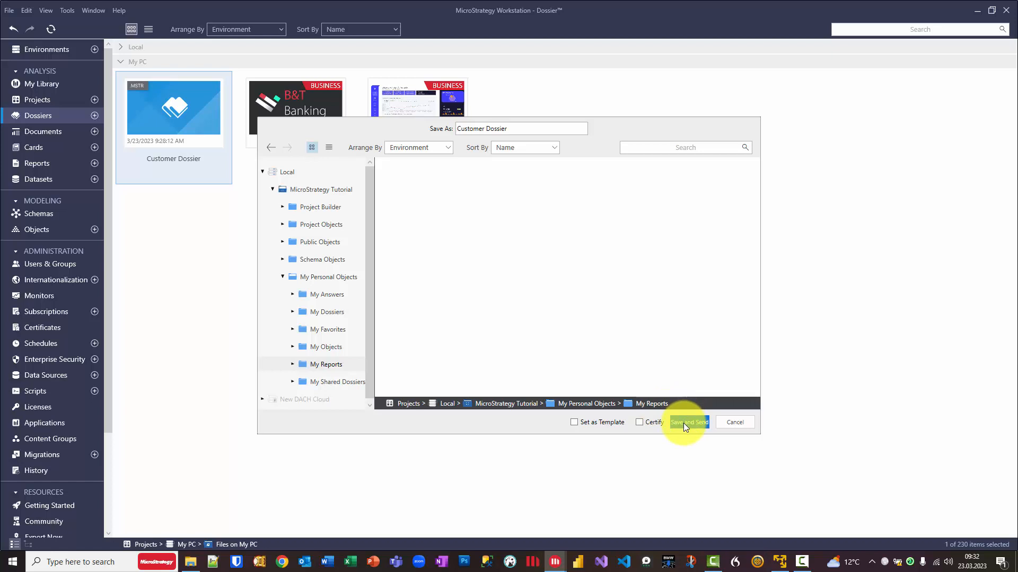
mouse_move(641, 422)
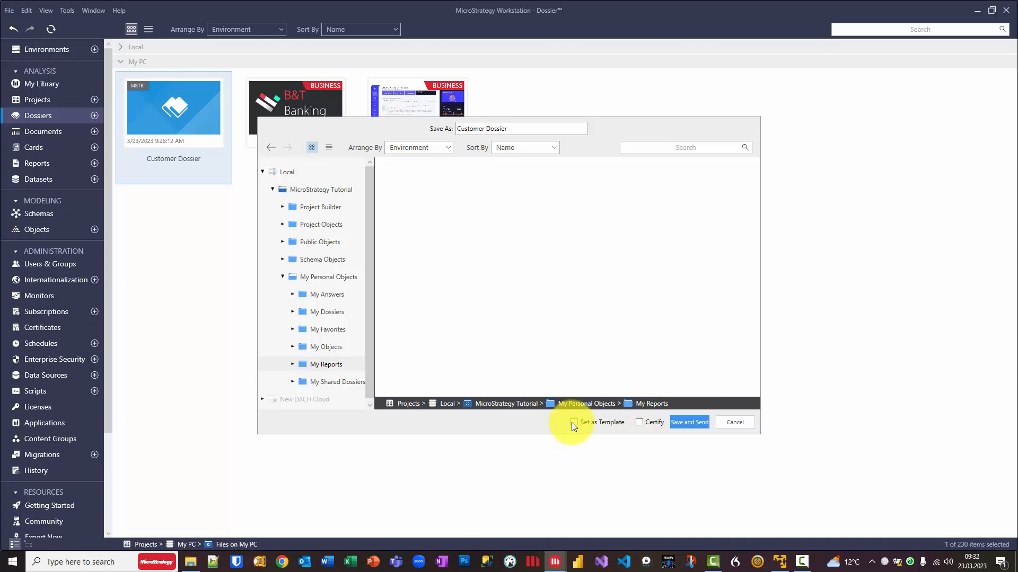
left_click(688, 422)
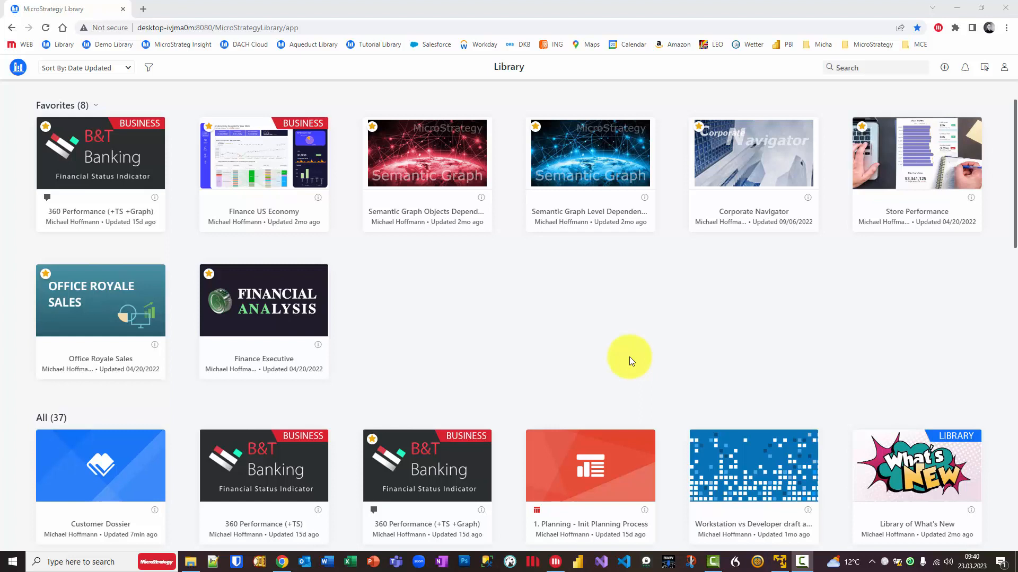
In MicroStrategy Library in the browser, look through the available content and open the Customer Dossier.
scroll(623, 343, "down", 2)
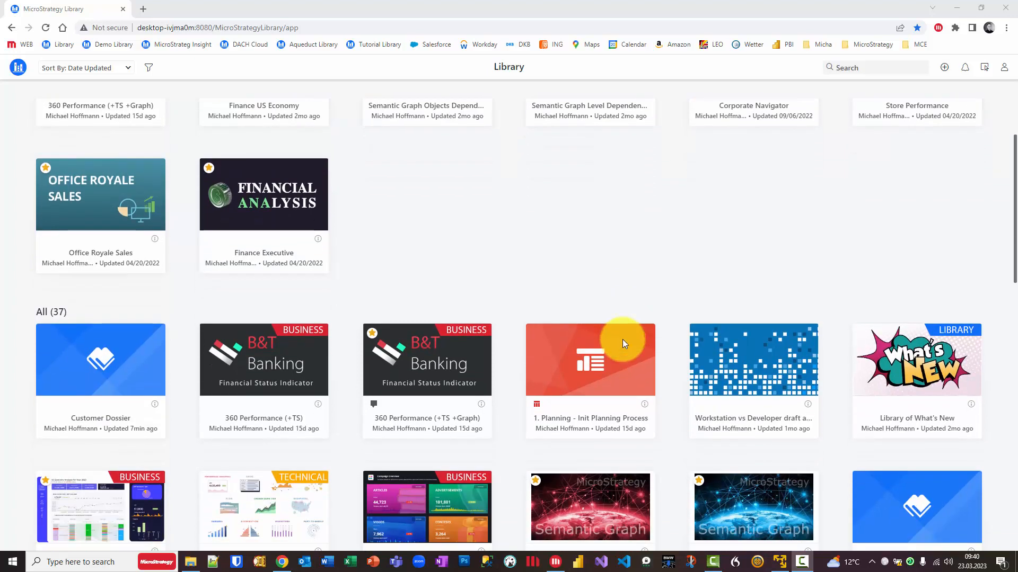
scroll(622, 341, "up", 2)
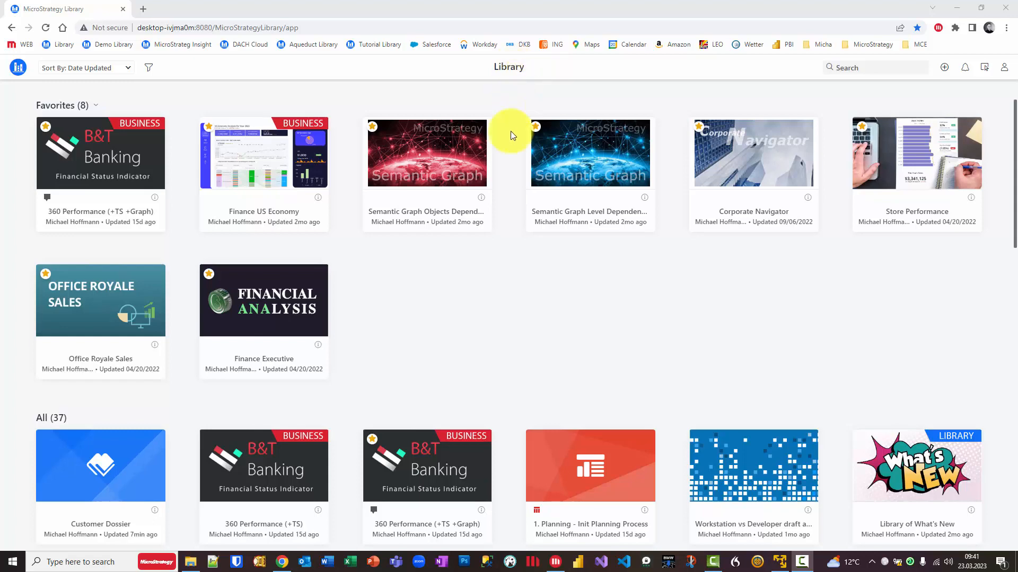
scroll(462, 206, "down", 2)
scroll(461, 207, "down", 5)
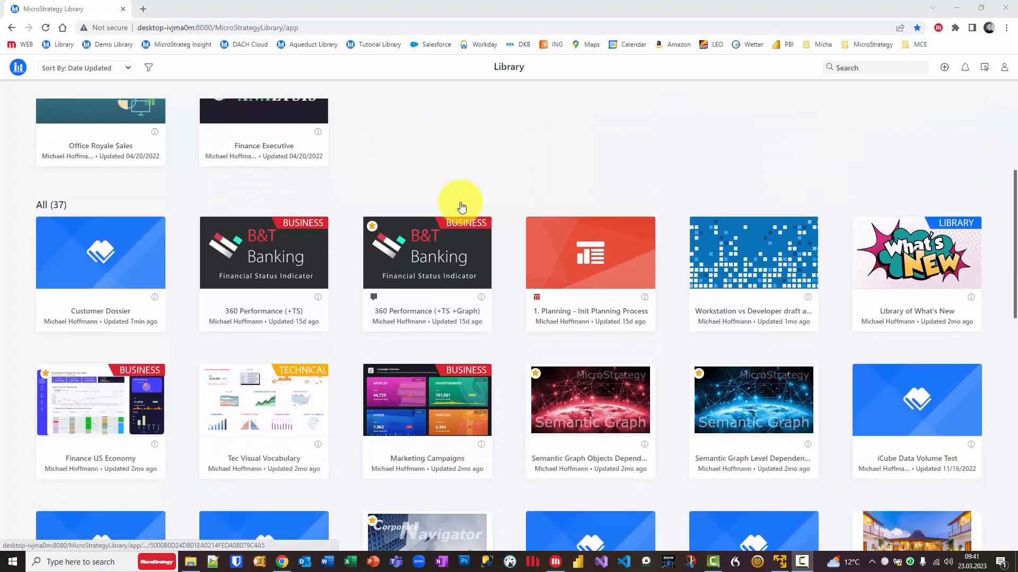
scroll(461, 207, "up", 7)
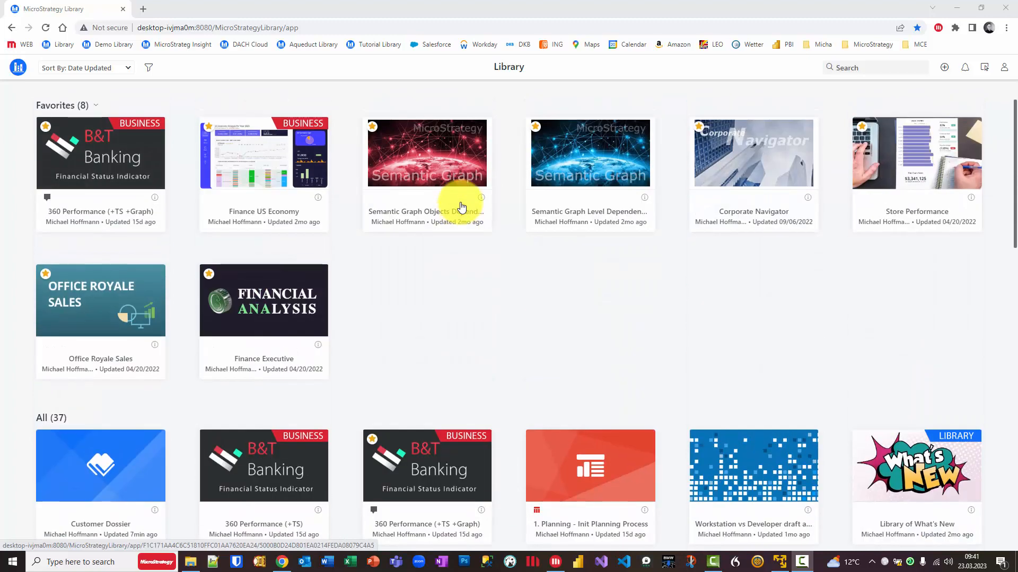
scroll(462, 257, "down", 2)
left_click(91, 370)
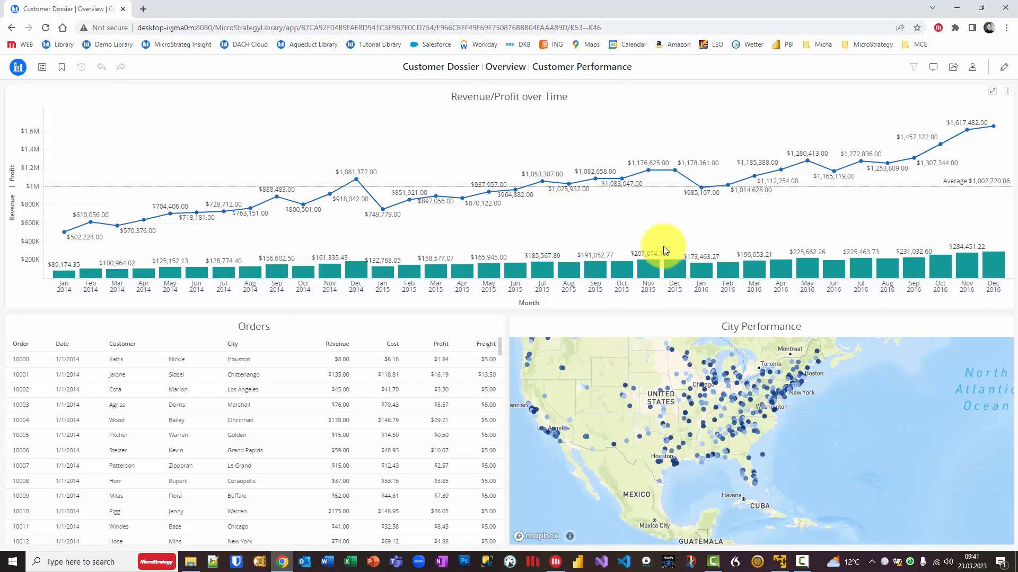
Open the Customer Dossier for editing and start replacing the Data (Excel + DWH) dataset with existing objects.
left_click(1006, 69)
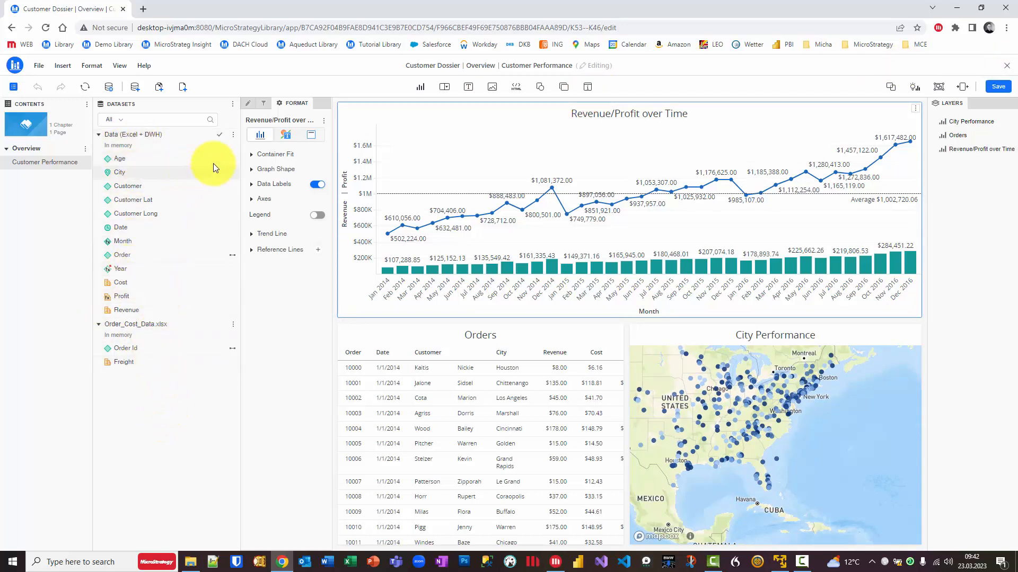
left_click(233, 134)
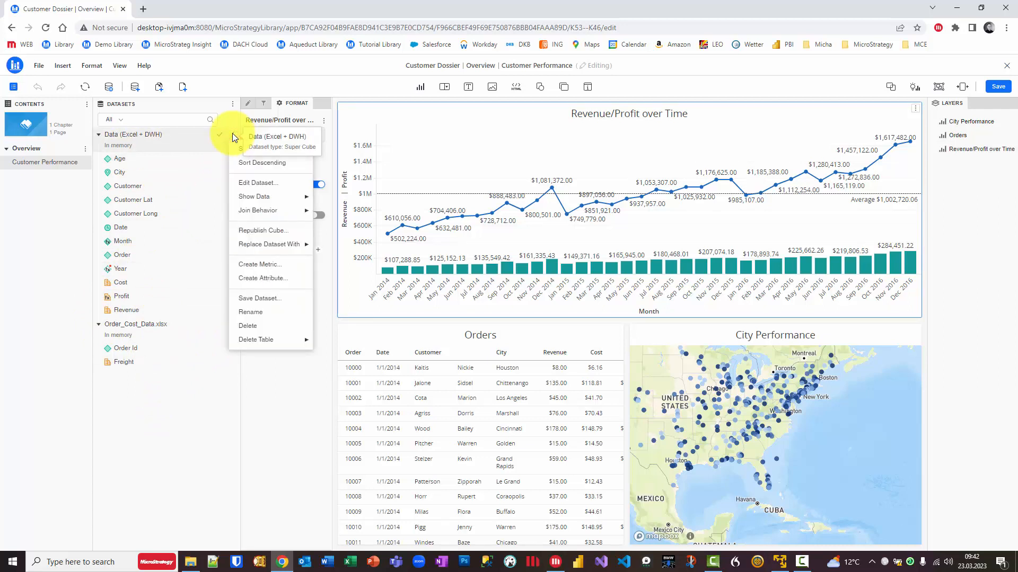
mouse_move(249, 245)
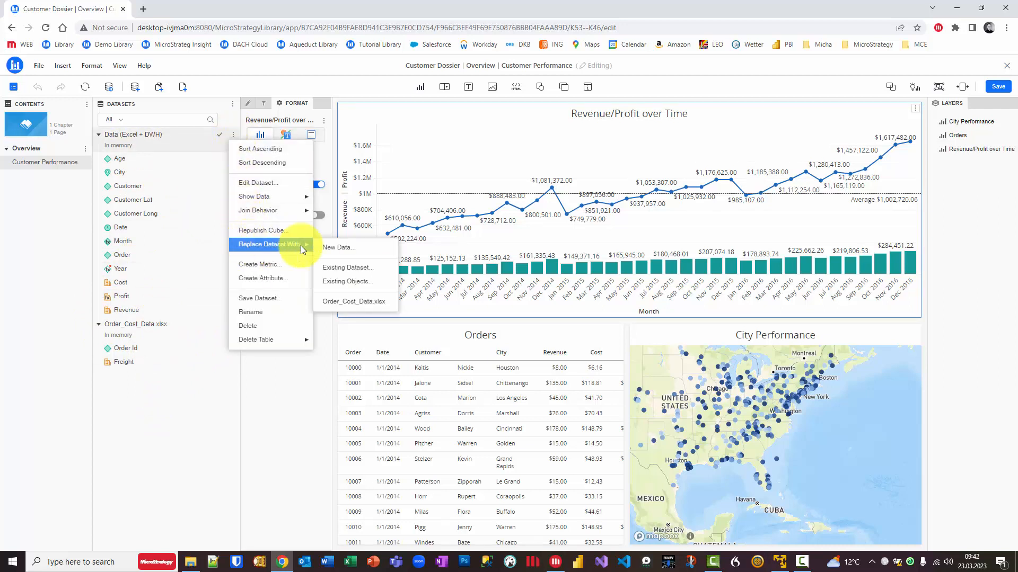
left_click(349, 282)
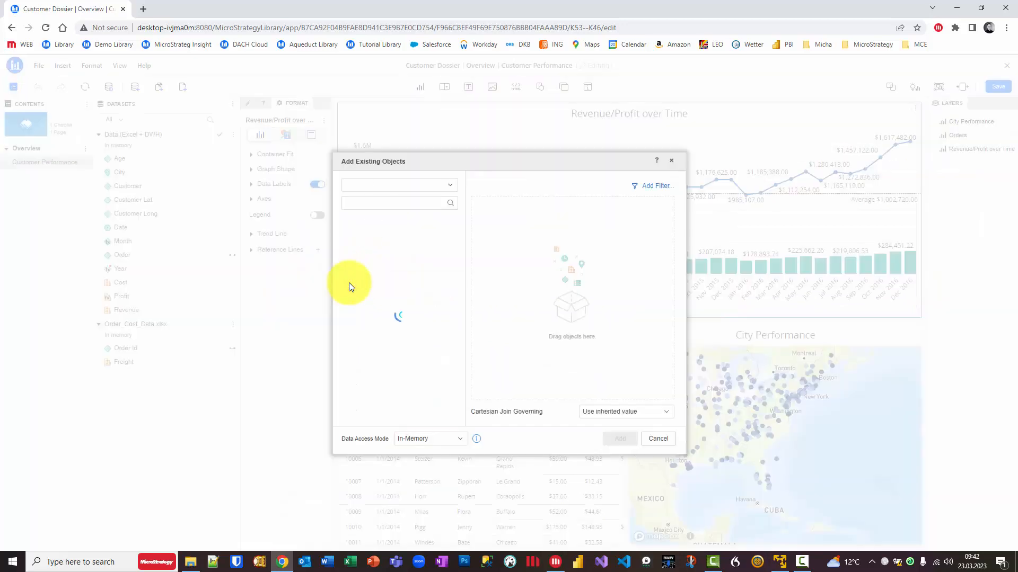
Look through the Time and Customers attributes and the Sales Metrics offered as existing objects.
left_click(344, 279)
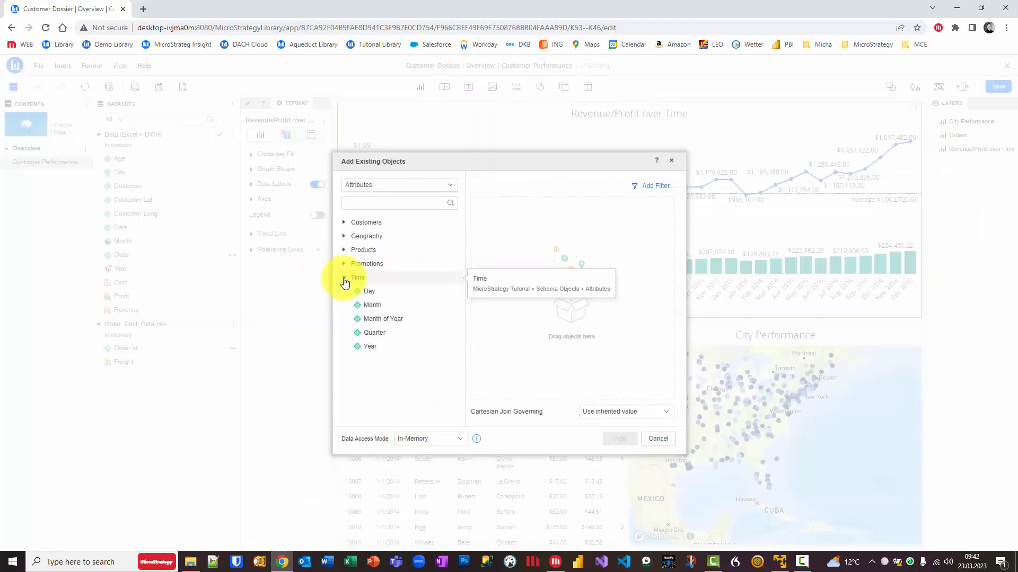
left_click(344, 222)
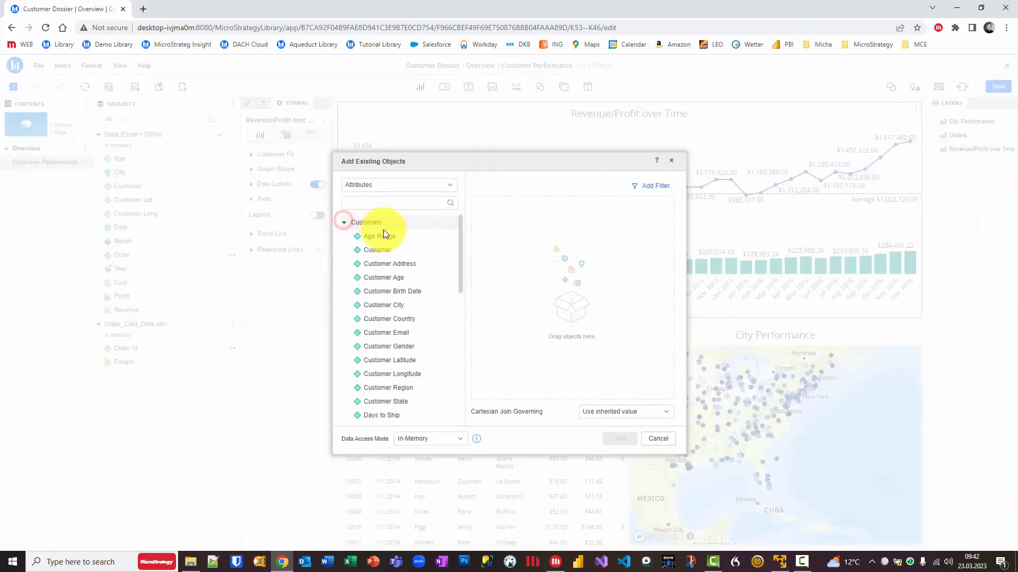
left_click_drag(461, 244, 425, 207)
left_click(420, 184)
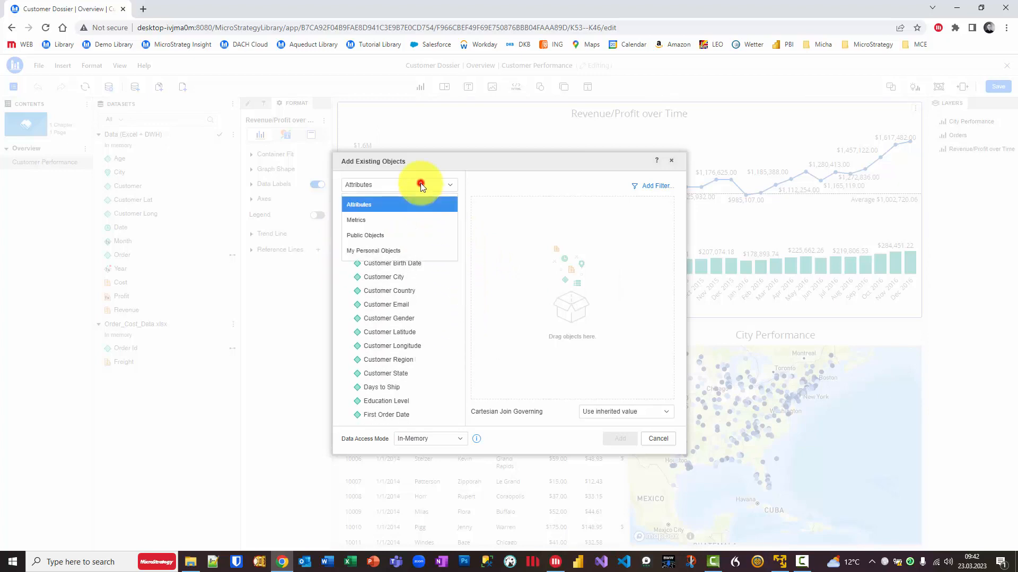
left_click(357, 222)
left_click(345, 291)
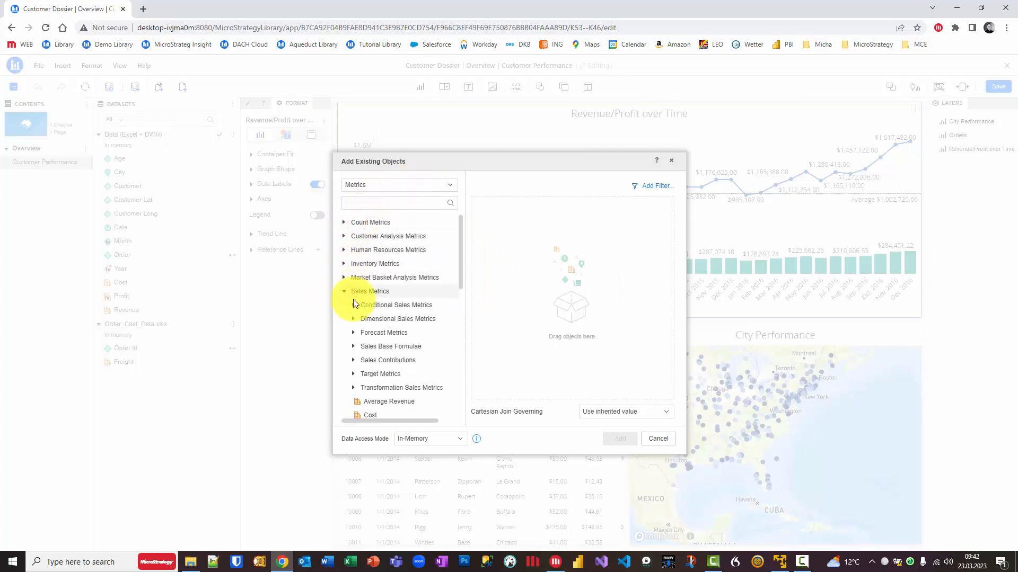
mouse_move(461, 253)
left_mouse_down()
mouse_move(463, 294)
mouse_move(462, 245)
left_mouse_up()
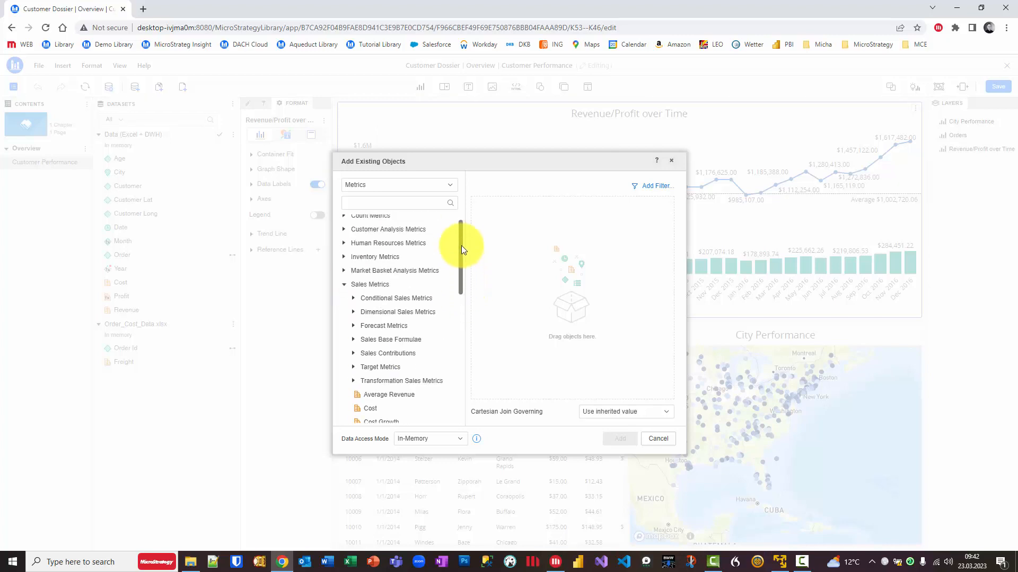
Add the Customer Address and Customer City attributes from the Customers group to the replacement dataset's selection.
left_click(448, 185)
left_click(354, 203)
left_click(344, 223)
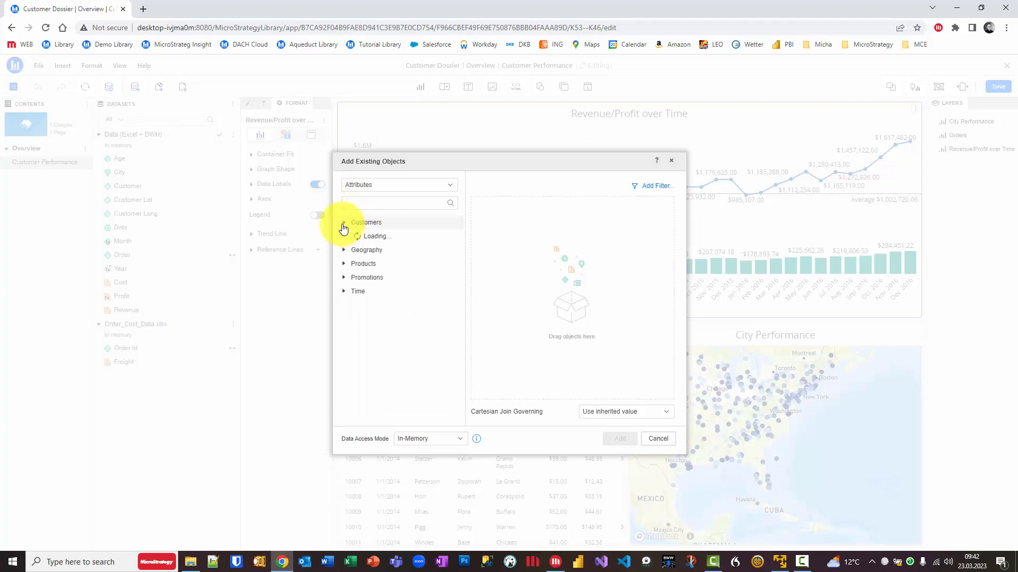
left_click_drag(393, 263, 491, 262)
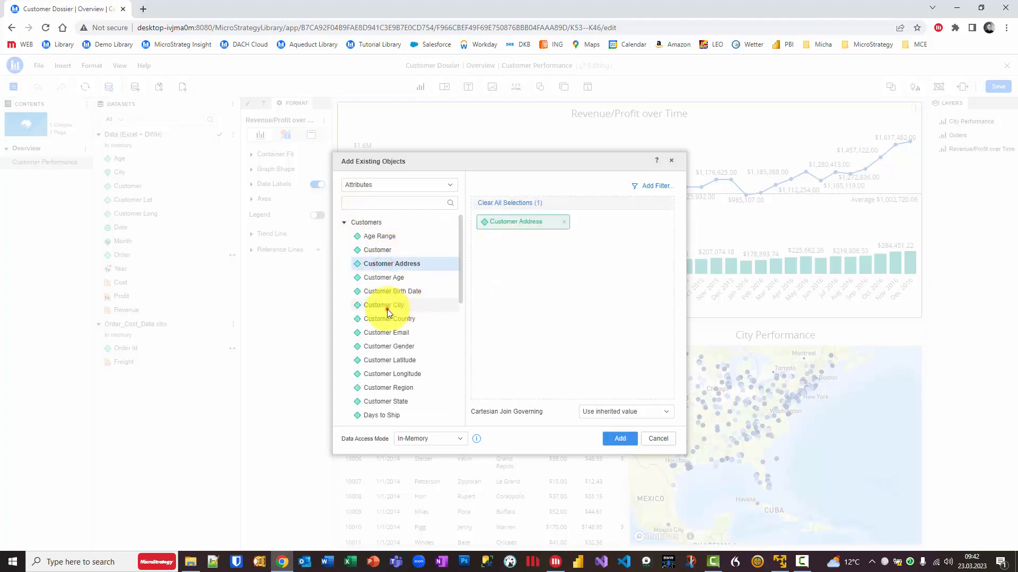
left_click_drag(387, 310, 508, 302)
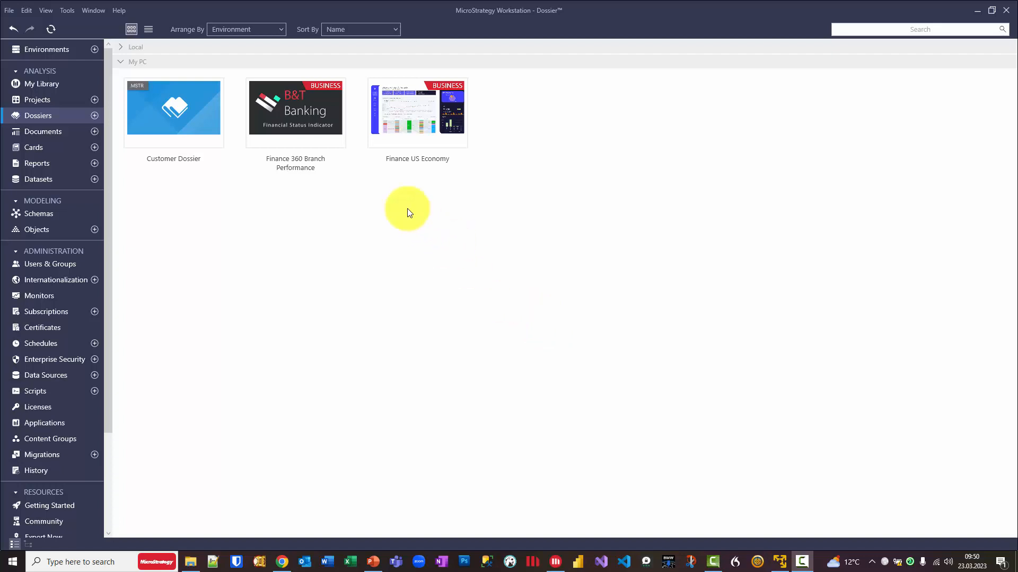
Open the MicroStrategy Workstation Help from Workstation and look through its home page and topic list.
left_click(117, 11)
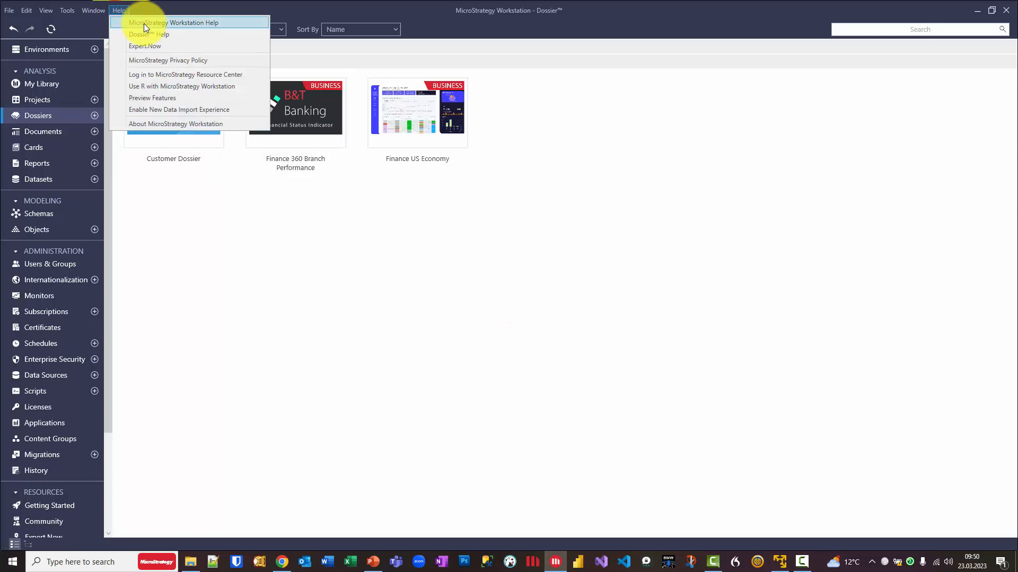
left_click(144, 23)
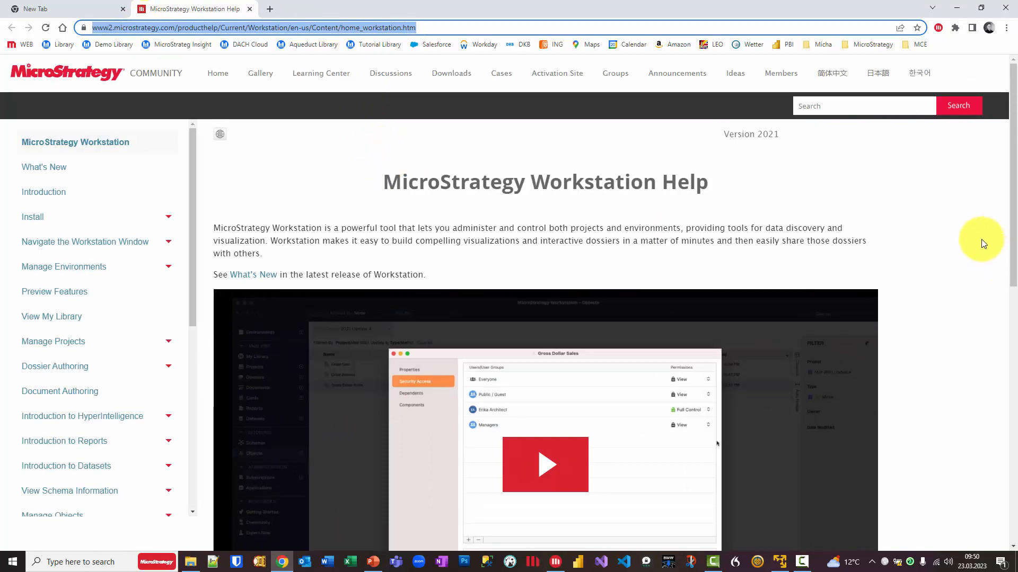
scroll(981, 241, "down", 5)
scroll(981, 243, "down", 2)
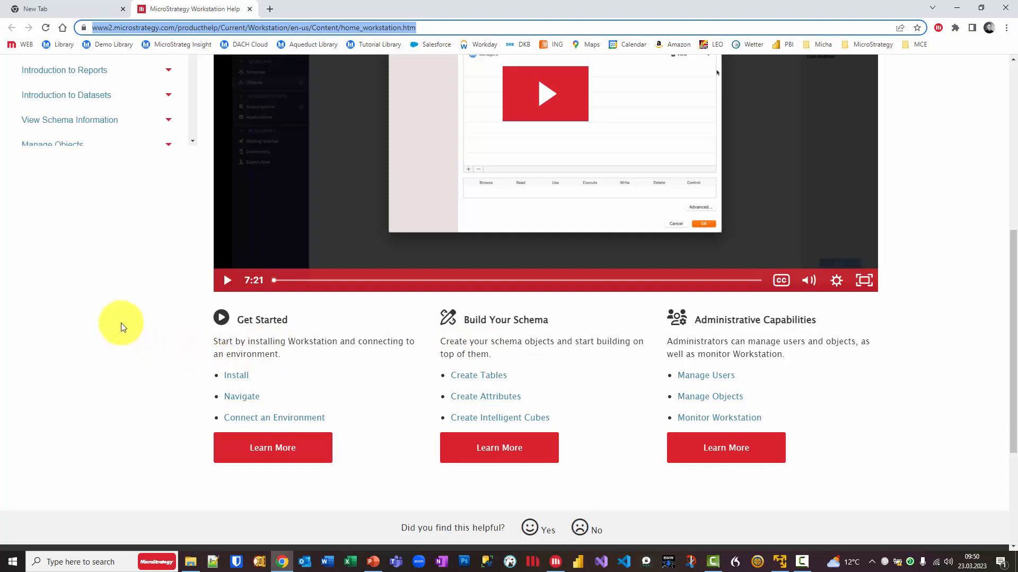
scroll(121, 323, "up", 6)
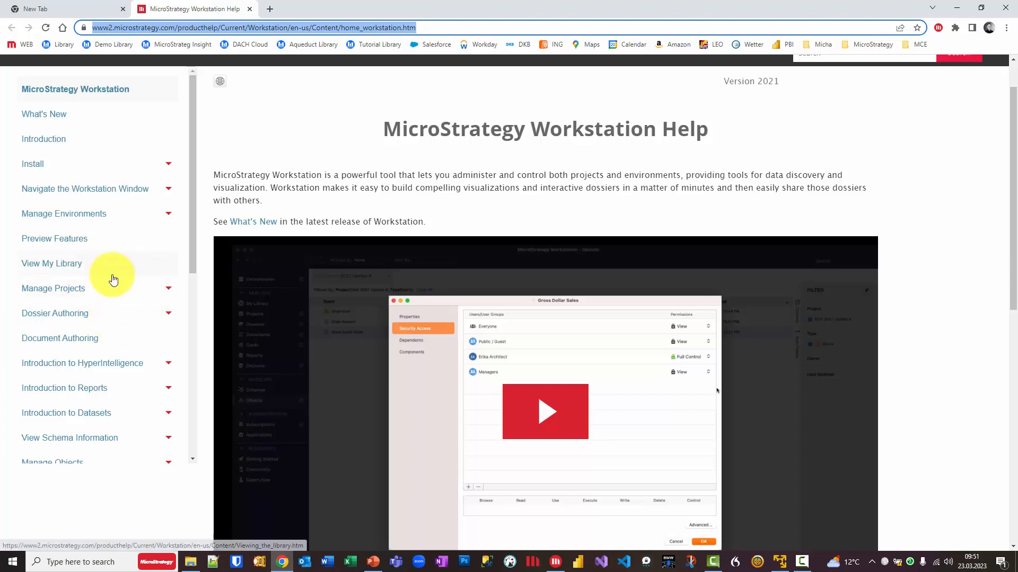
scroll(70, 165, "up", 1)
scroll(70, 165, "up", 1)
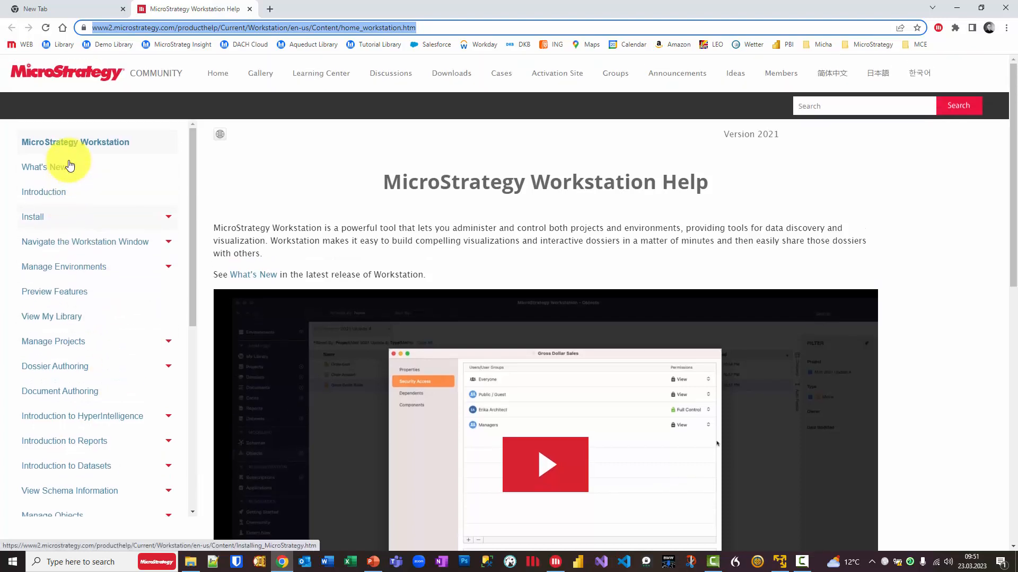